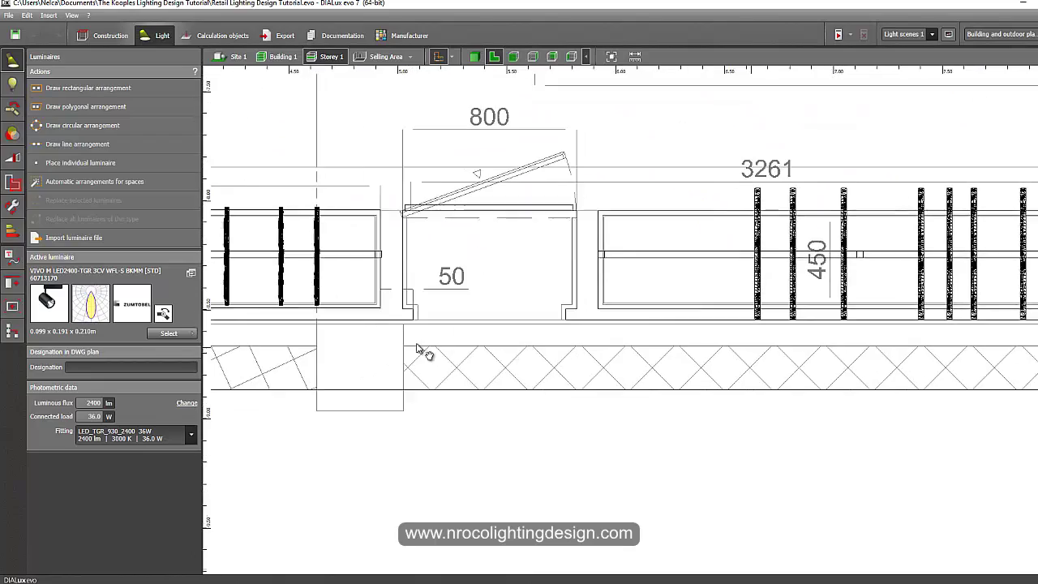
- Examine the display niches and wall fixtures along the lower wall of the store's floor plan, as far as the fitting rooms
scroll(538, 311, "up", 3)
scroll(532, 302, "down", 2)
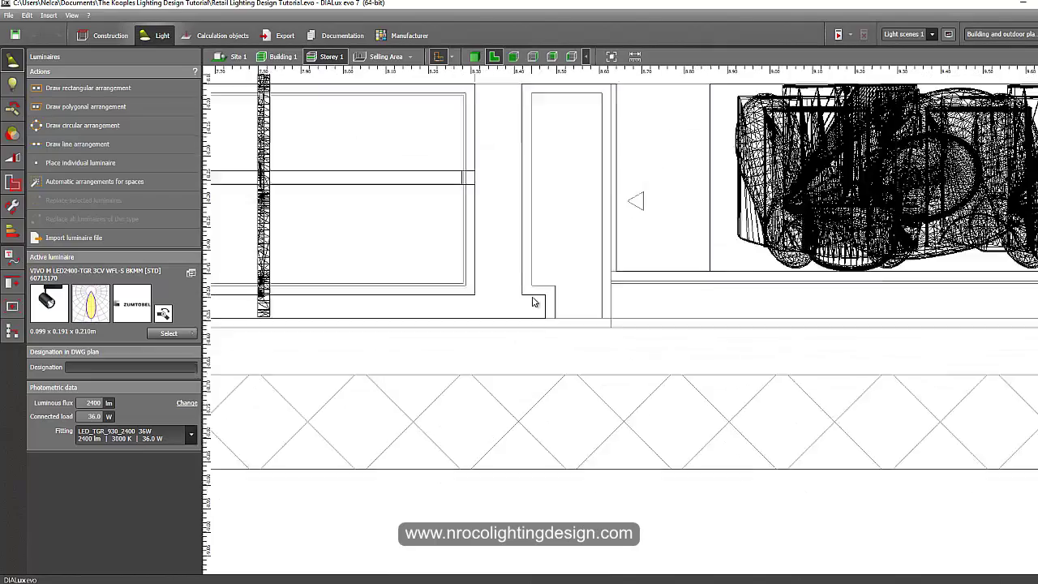
middle_click_drag(532, 302, 324, 341)
scroll(320, 343, "down", 4)
middle_click_drag(815, 337, 559, 317)
scroll(561, 318, "up", 3)
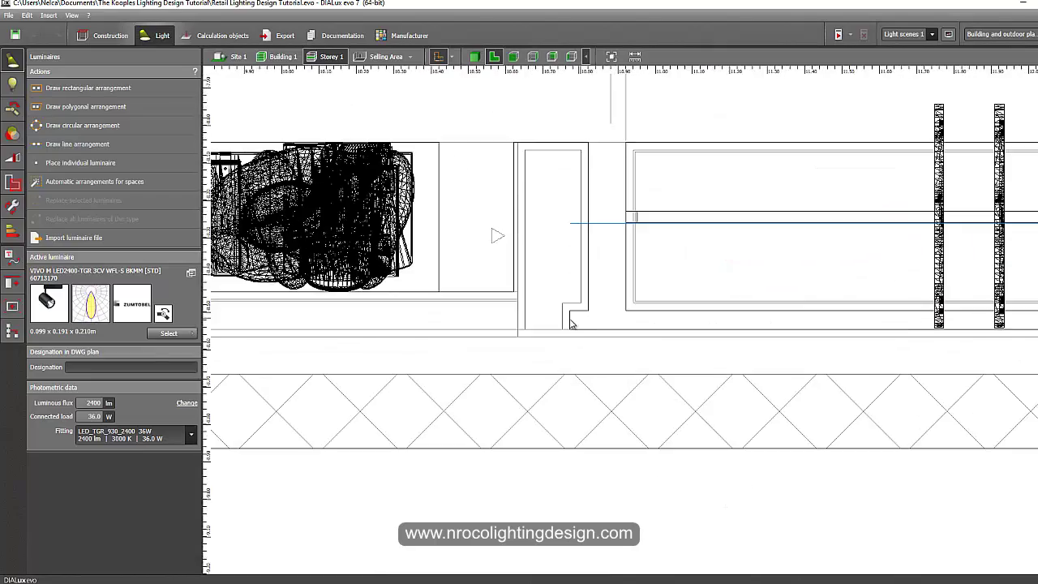
scroll(569, 322, "down", 3)
middle_click_drag(777, 329, 465, 343)
scroll(465, 339, "down", 4)
scroll(687, 390, "down", 1)
middle_click_drag(687, 391, 478, 381)
middle_click_drag(764, 378, 633, 410)
middle_click_drag(650, 257, 752, 509)
scroll(683, 495, "down", 3)
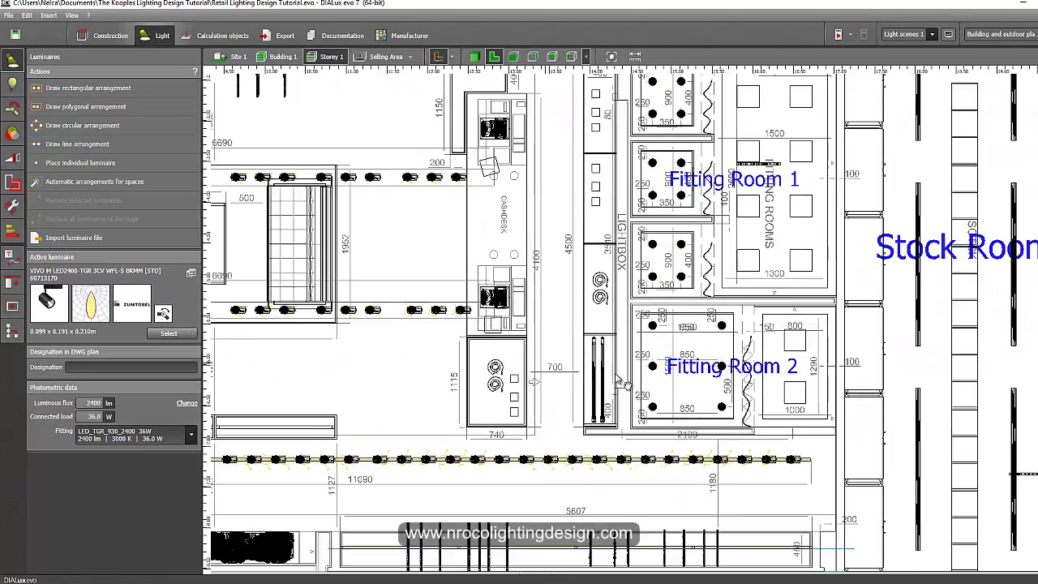
- Inspect the store and its surrounding drawings in the 3D view and return to the full floor plan
left_click(474, 56)
right_click_drag(349, 350, 610, 337)
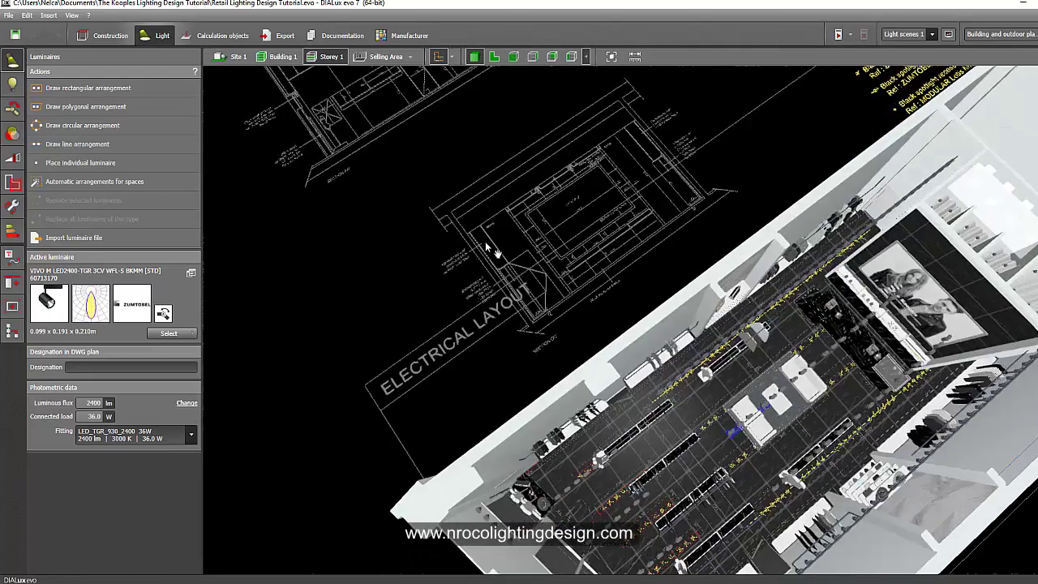
middle_click_drag(494, 250, 393, 167)
left_click(494, 56)
scroll(507, 311, "down", 4)
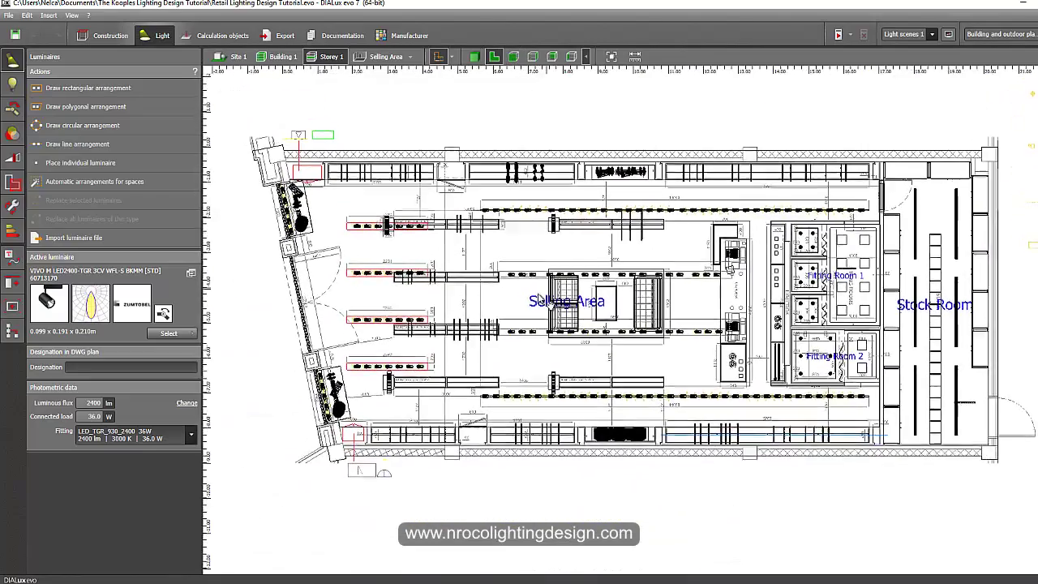
- Switch to the browser and open the LED flexible category under LED light engines on the Tridonic site
key("alt+Tab")
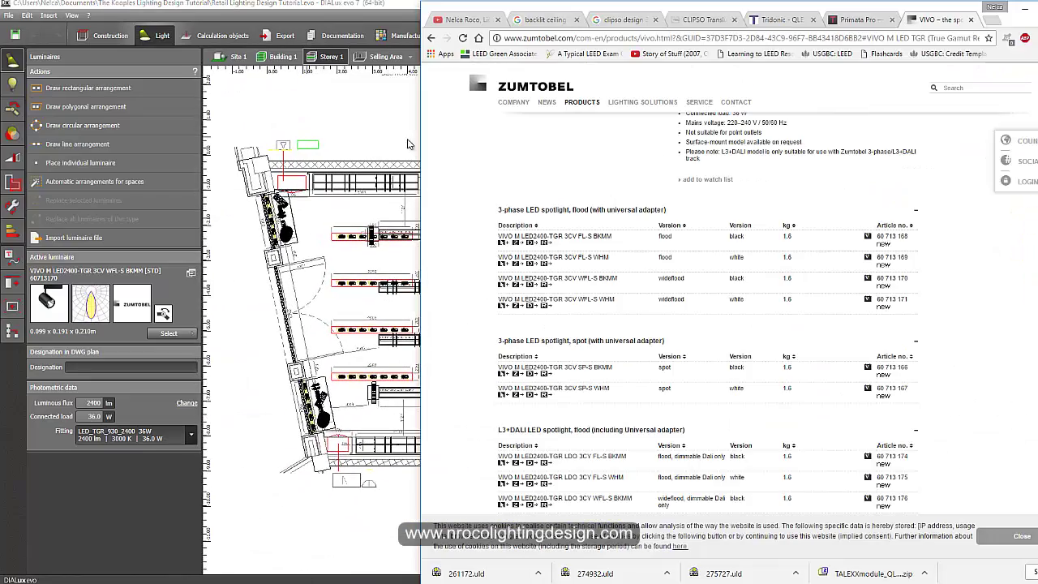
double_click(612, 8)
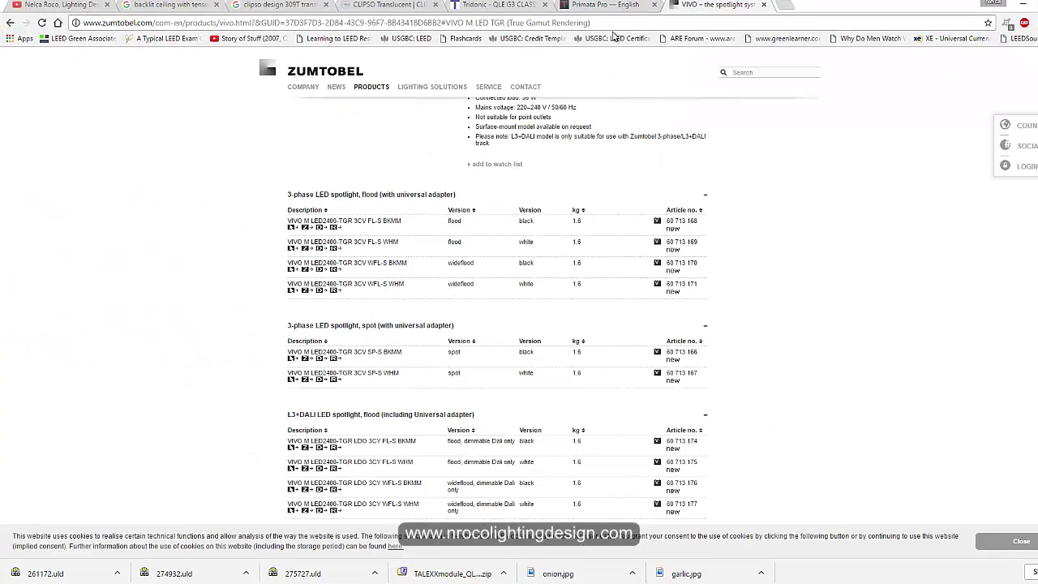
left_click(502, 4)
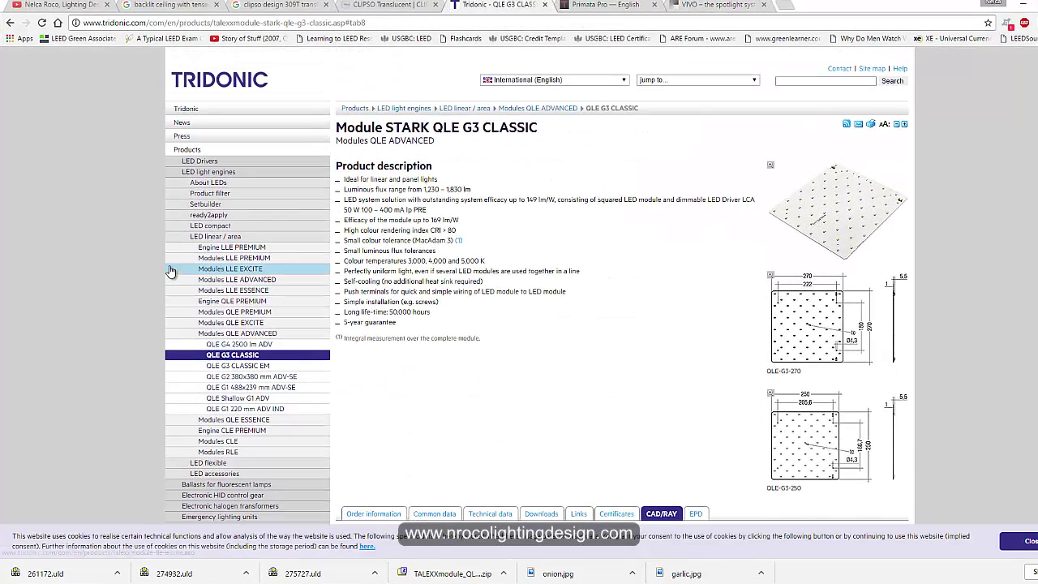
left_click(209, 172)
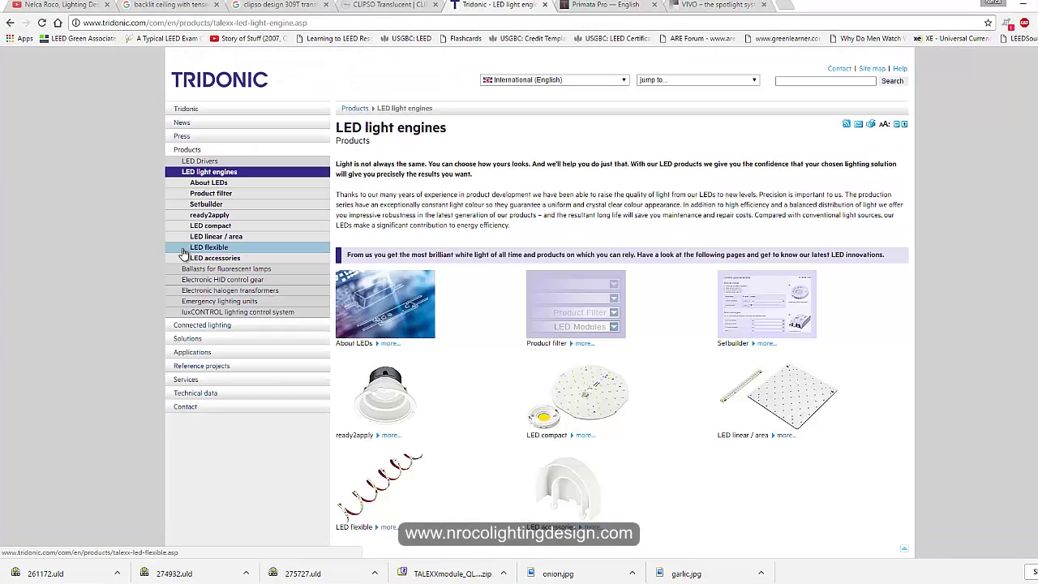
scroll(394, 486, "down", 1)
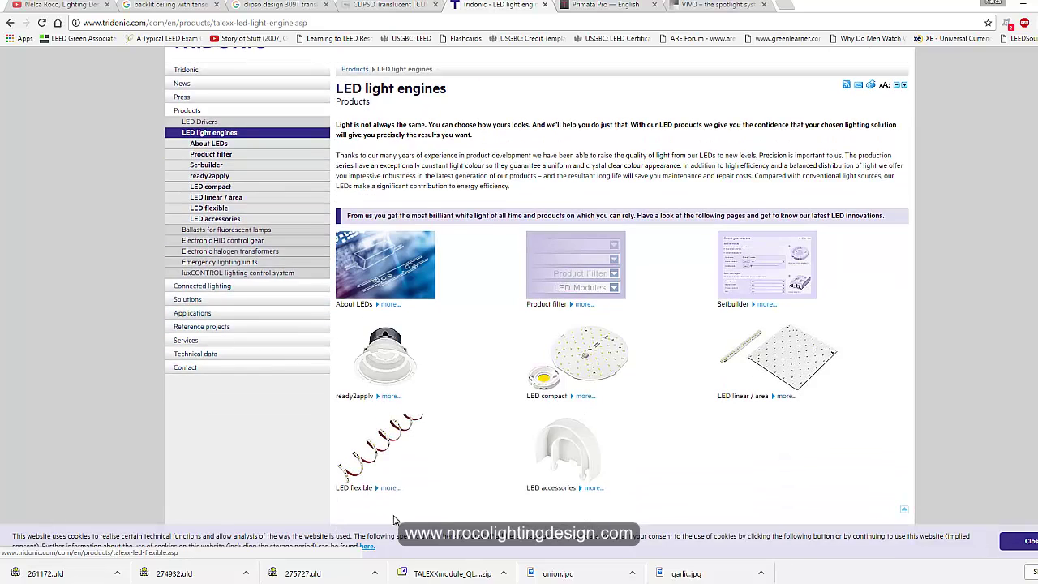
left_click(382, 446)
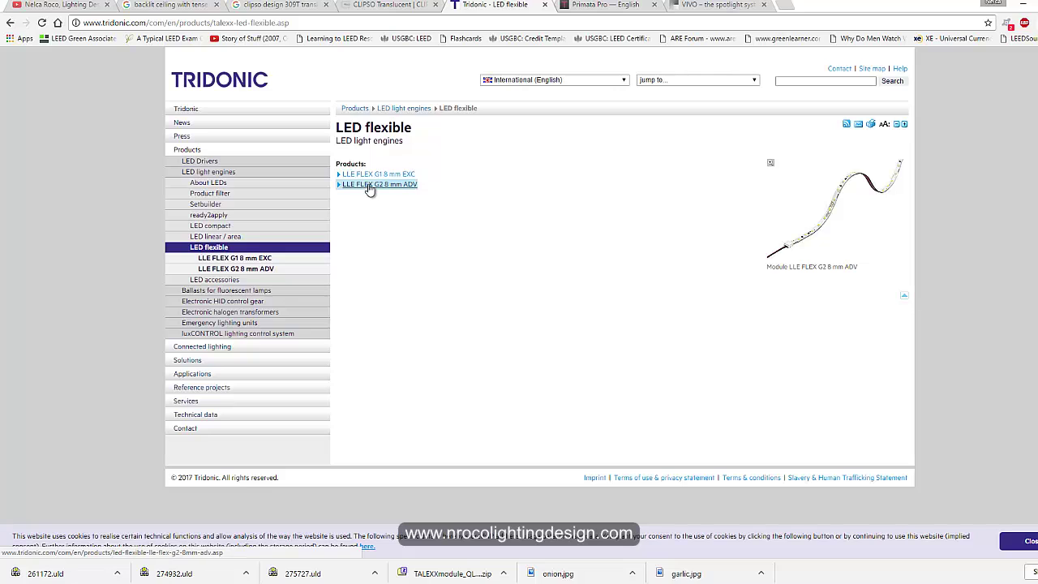
- Review the LLE FLEX G2 8 mm ADV page and open the CAD/RAY file list for LLE FLEX G1 8 mm EXC
scroll(546, 401, "down", 4)
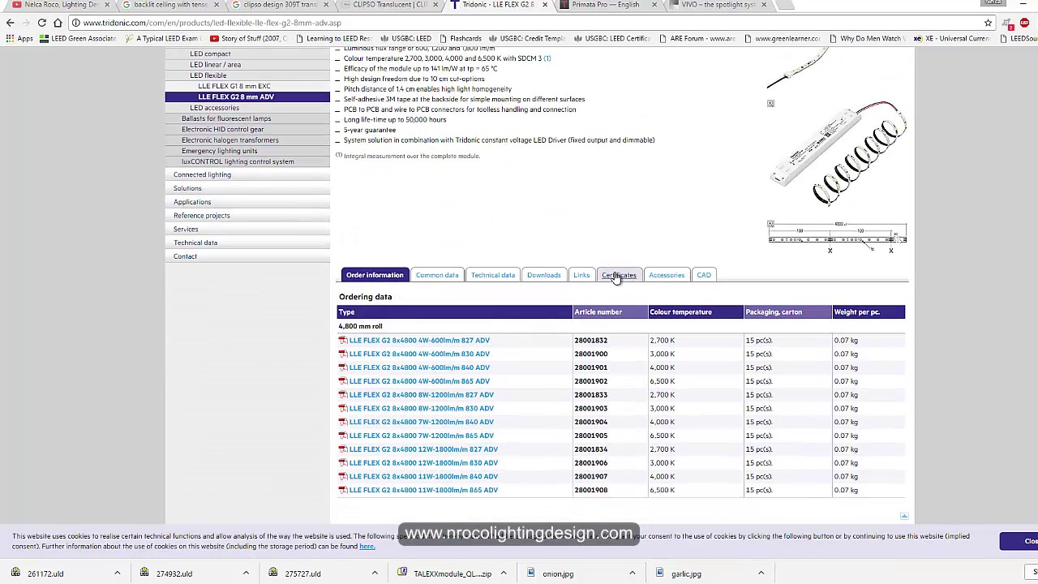
scroll(463, 275, "up", 3)
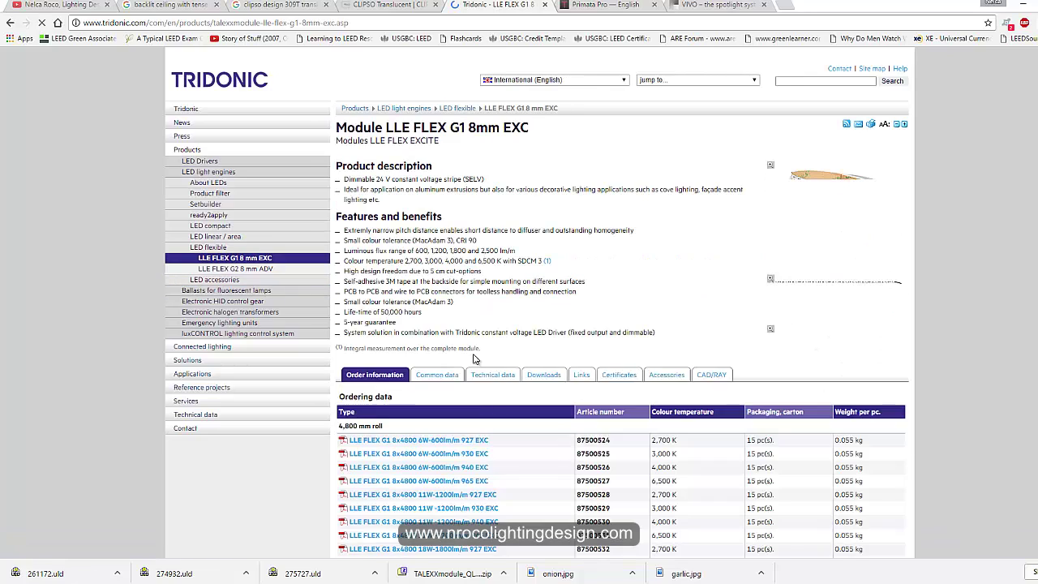
scroll(704, 425, "down", 1)
scroll(703, 426, "down", 3)
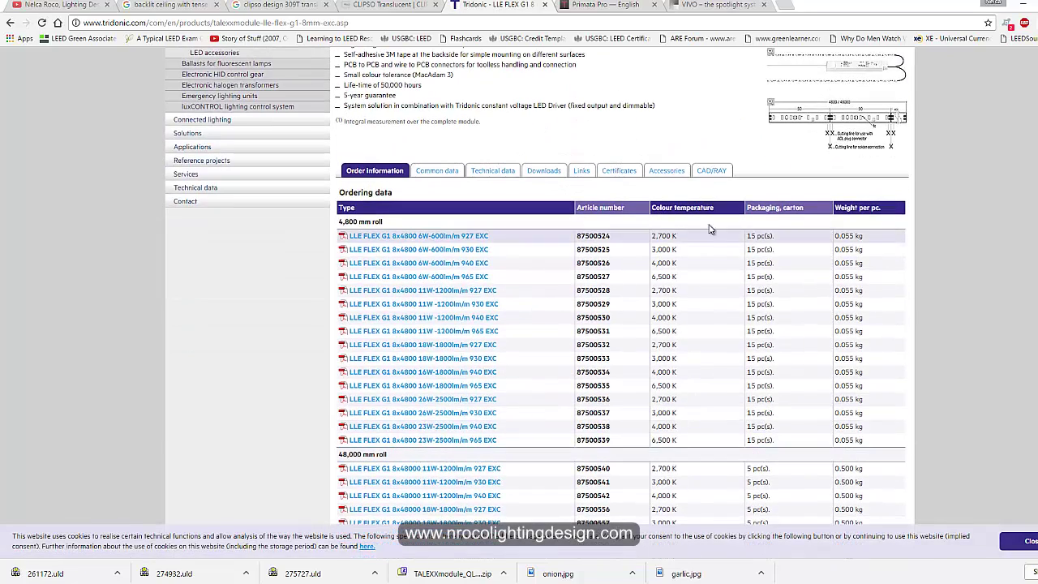
left_click(710, 171)
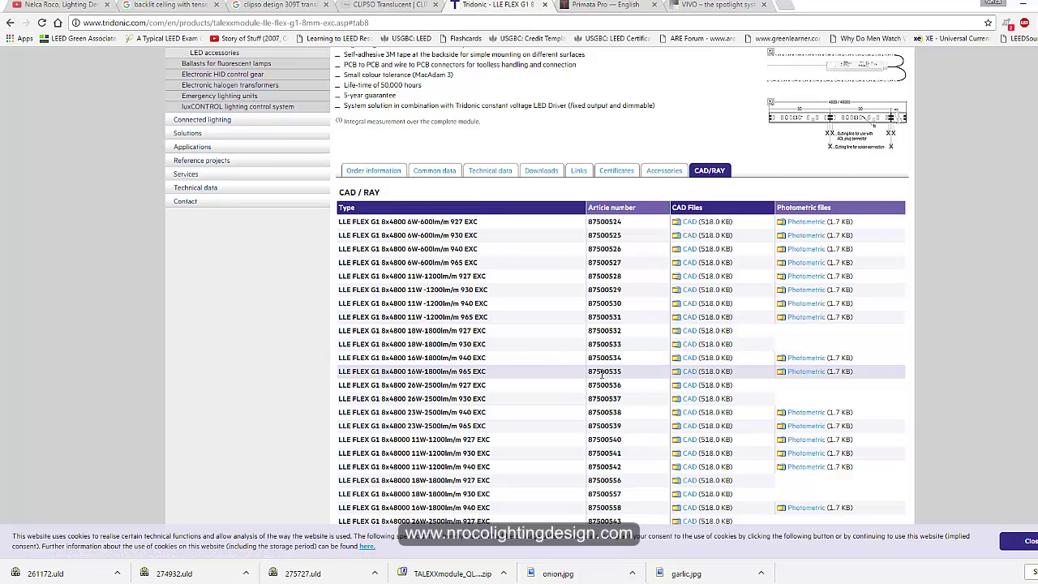
scroll(601, 373, "down", 1)
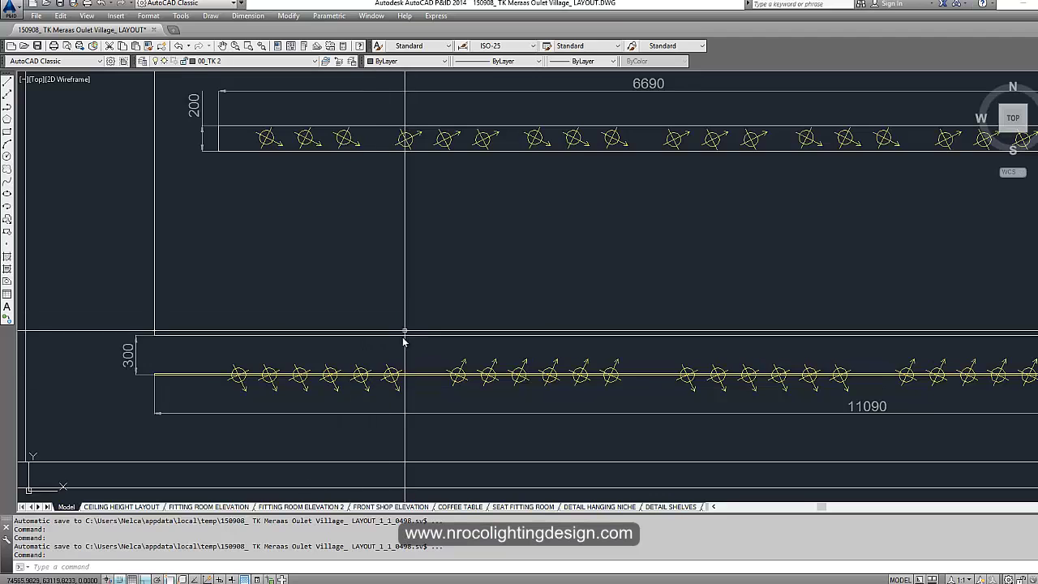
- Switch to the AutoCAD layout and read the legend entry for the LED strips backlighting the false ceiling
scroll(405, 343, "down", 5)
scroll(410, 350, "up", 3)
scroll(411, 351, "up", 6)
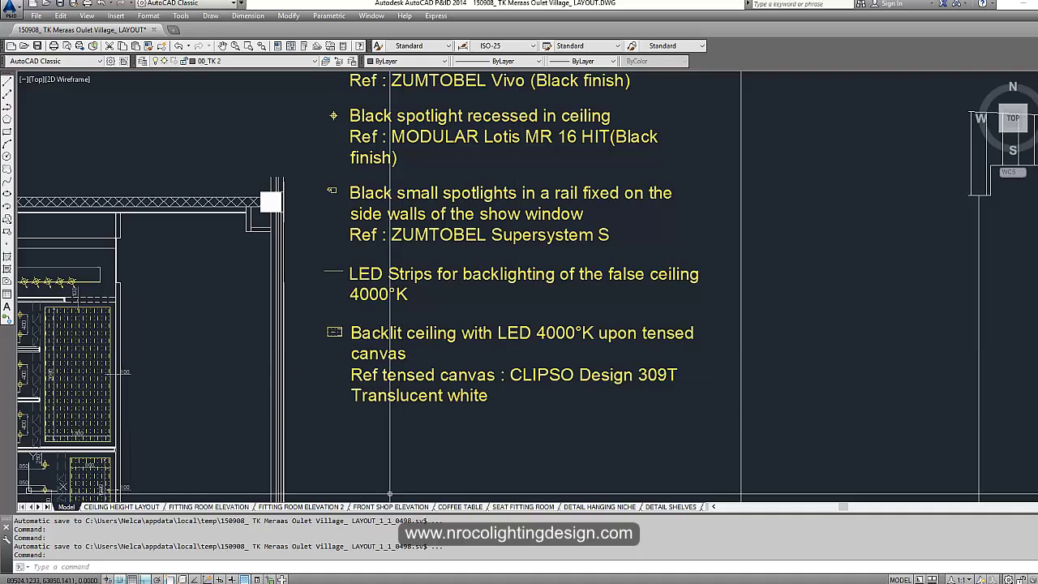
- Switch back to the browser and download the LLE FLEX G1 8x4800 11W-1200lm/m 940 EXC photometric archive into The Kooples Lighting Design Tutorial folder
key("alt+Tab")
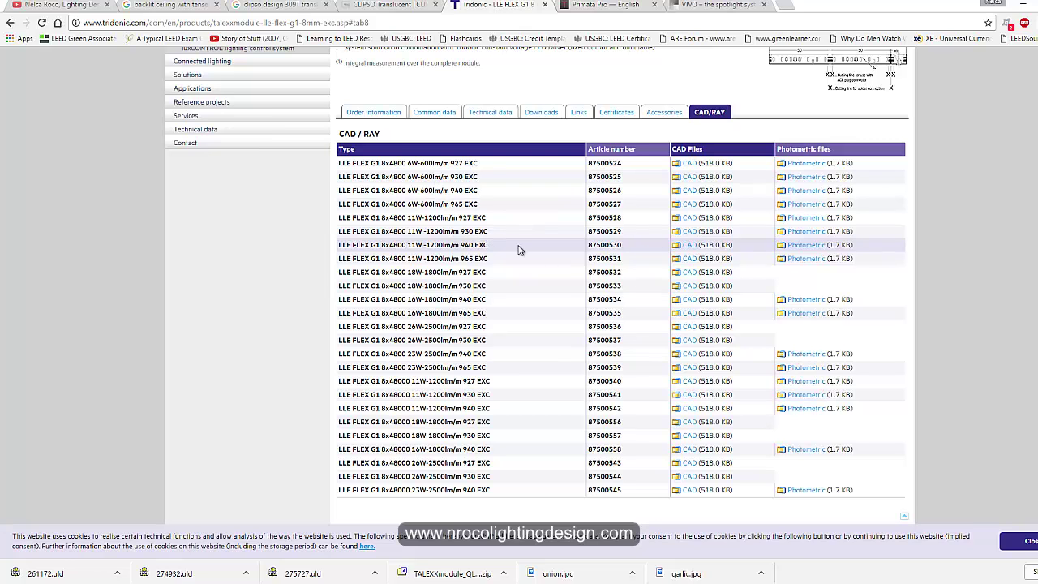
left_click(787, 251)
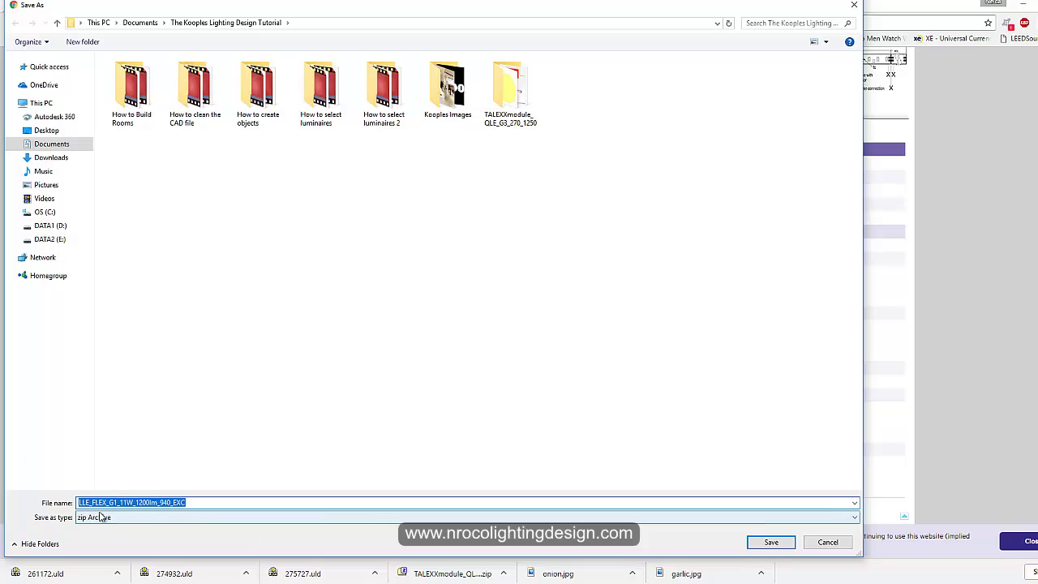
left_click(783, 548)
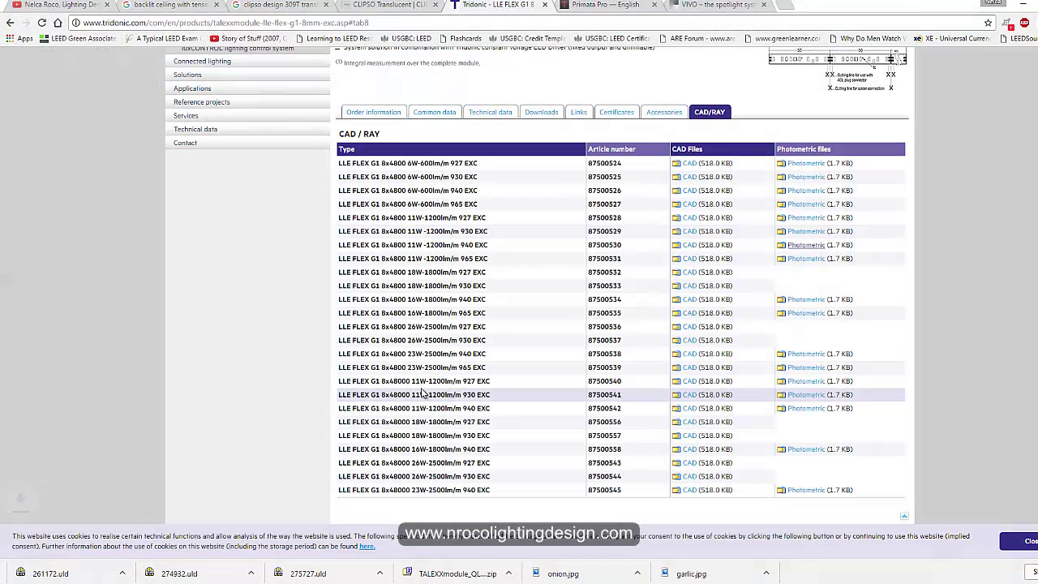
- Show the downloaded LLE_FLEX_G1_11W_1200lm_940_EXC archive in its folder and extract it with 7-Zip to a subfolder of the same name
left_click(117, 574)
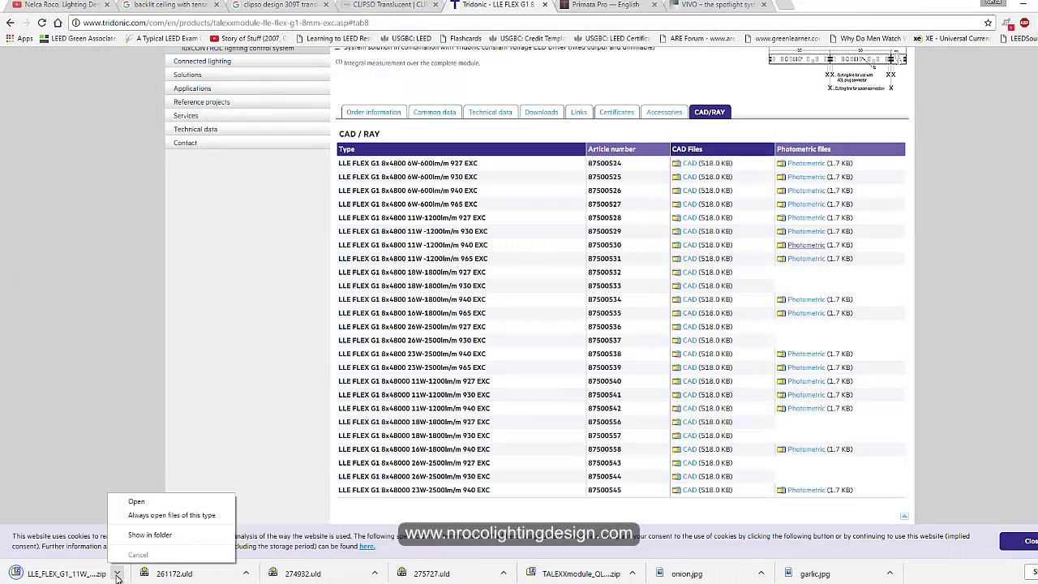
left_click(150, 535)
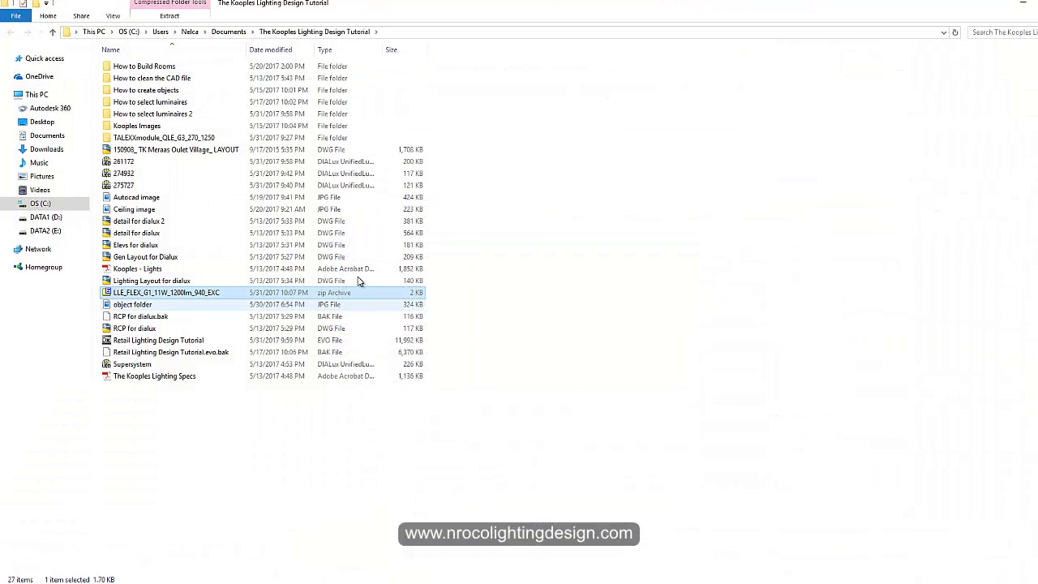
right_click(216, 298)
mouse_move(243, 311)
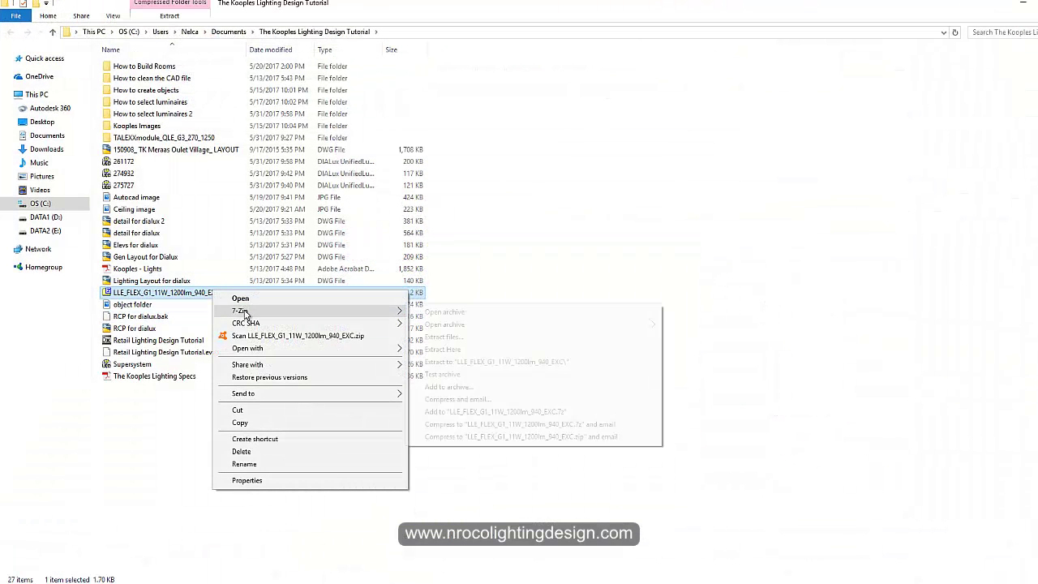
left_click(452, 337)
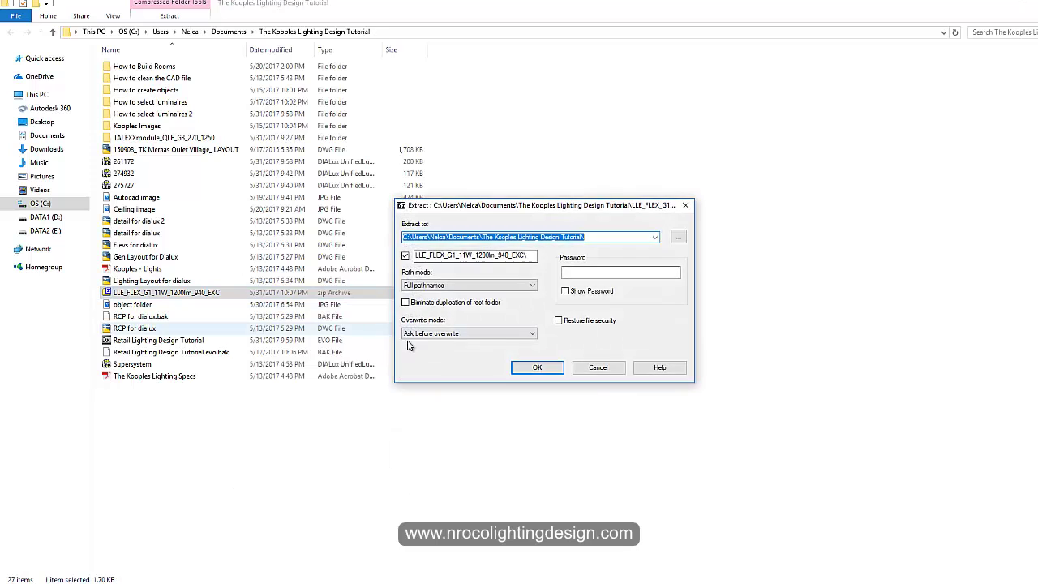
left_click(536, 366)
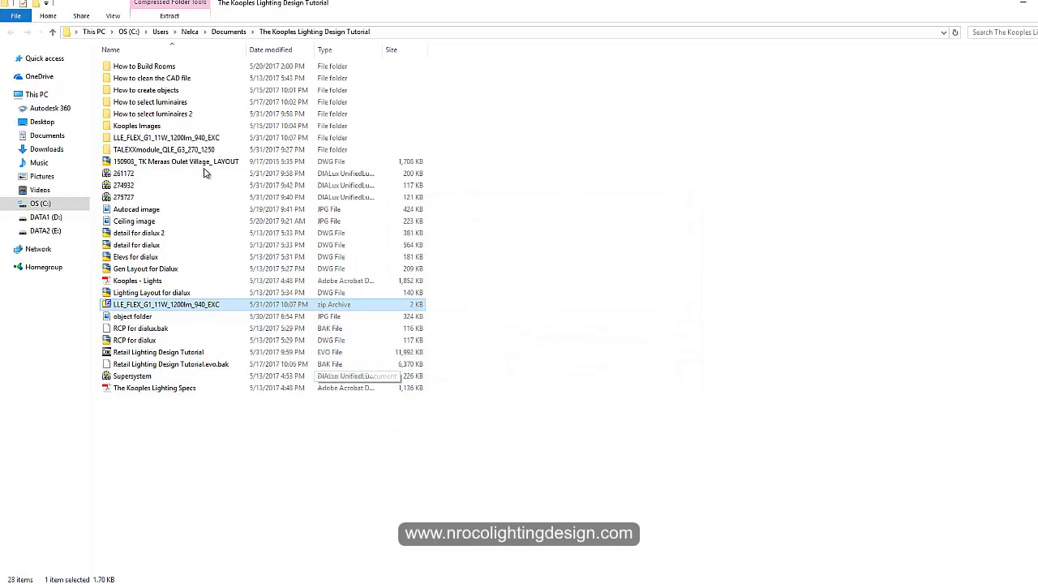
- Delete the LLE_FLEX_G1_11W_1200lm_940_EXC zip archive from the project folder
left_click(183, 305)
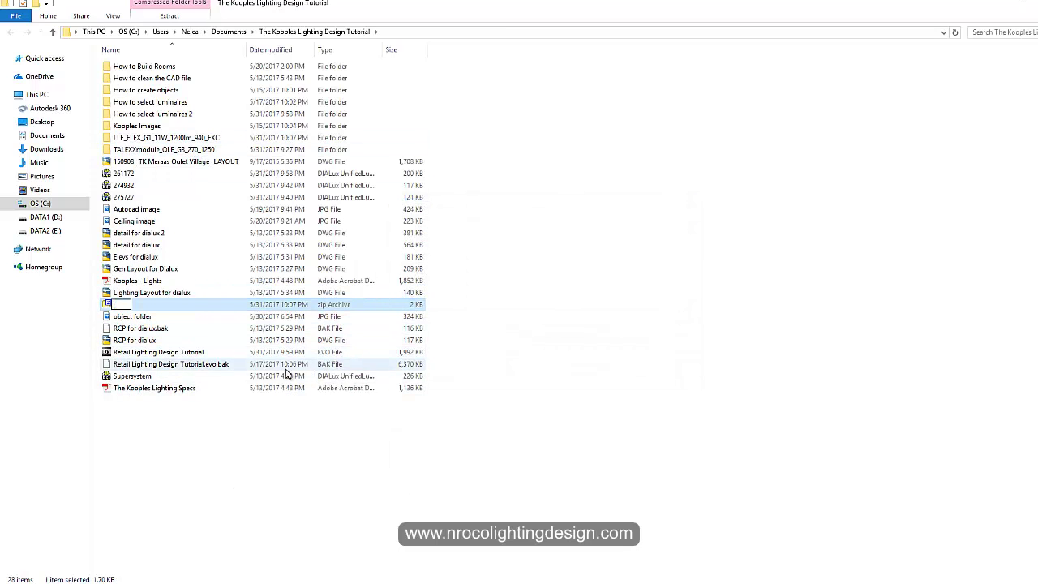
key("Escape")
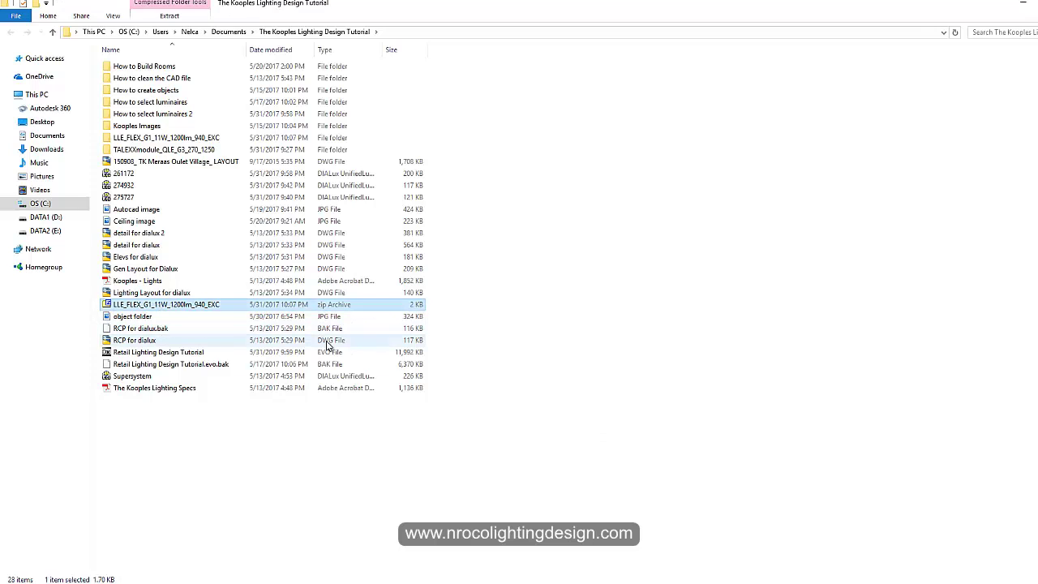
key("Delete")
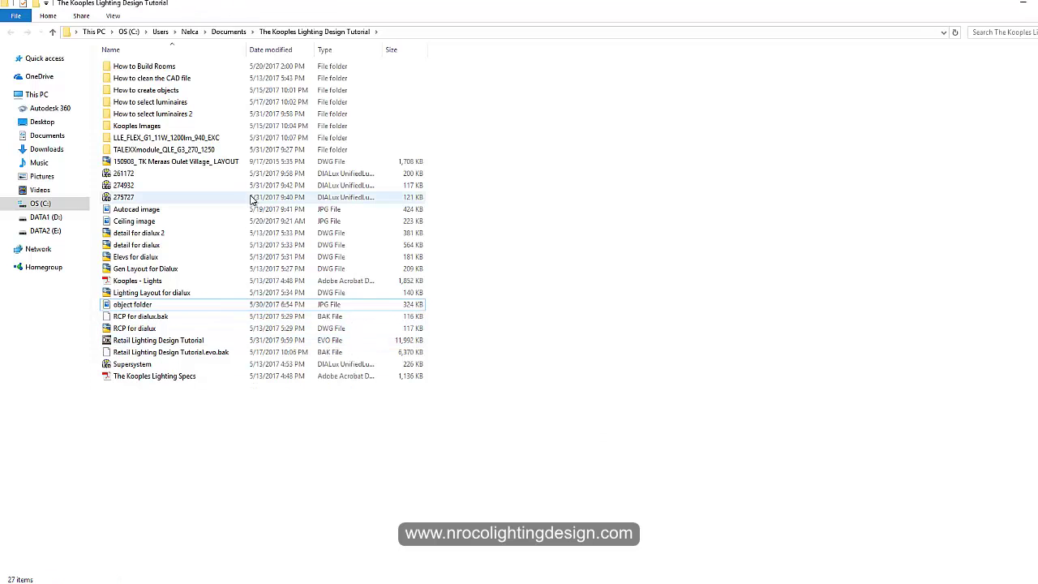
- Open the extracted LLE_FLEX_G1_11W_1200lm_940_EXC folder and preview its photometric files as icons
double_click(166, 139)
double_click(192, 71)
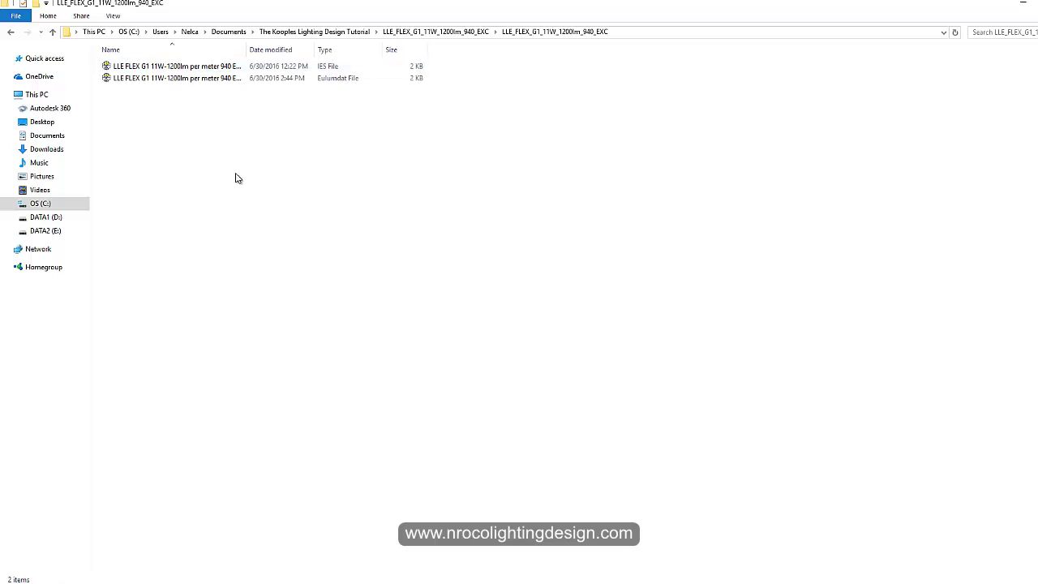
right_click(242, 189)
mouse_move(266, 196)
left_click(410, 211)
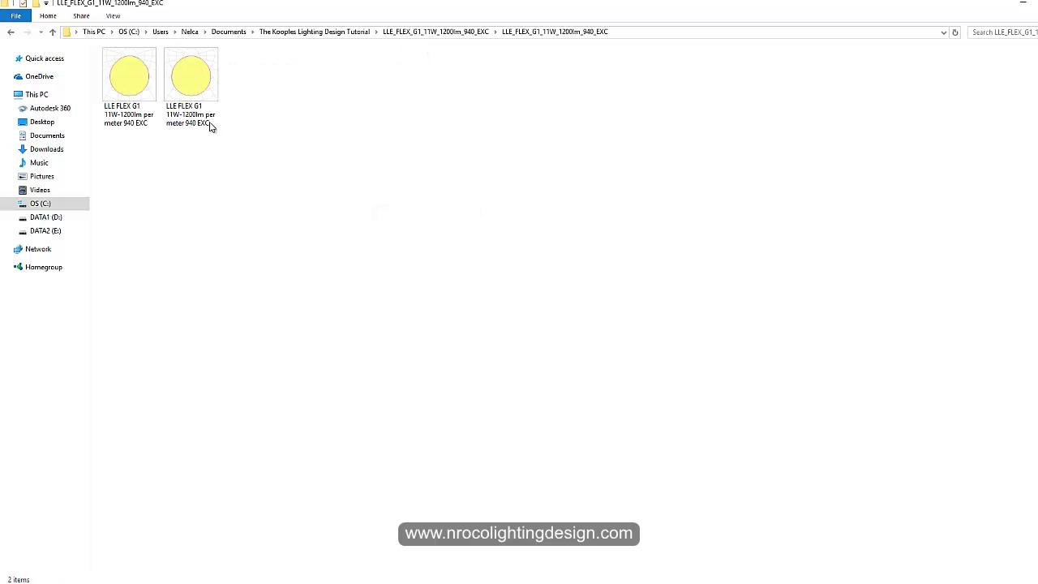
right_click(219, 201)
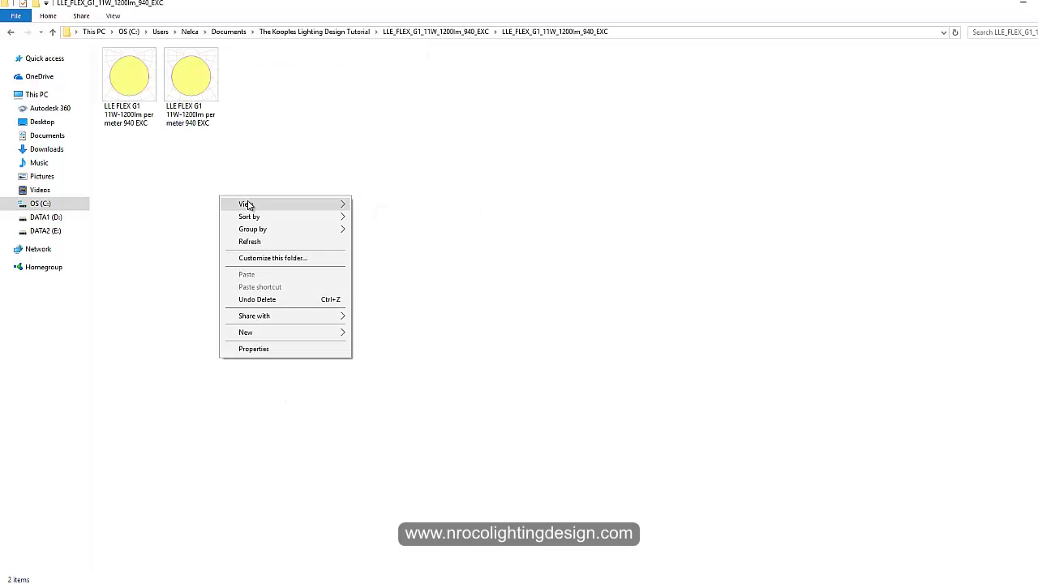
mouse_move(244, 203)
left_click(387, 268)
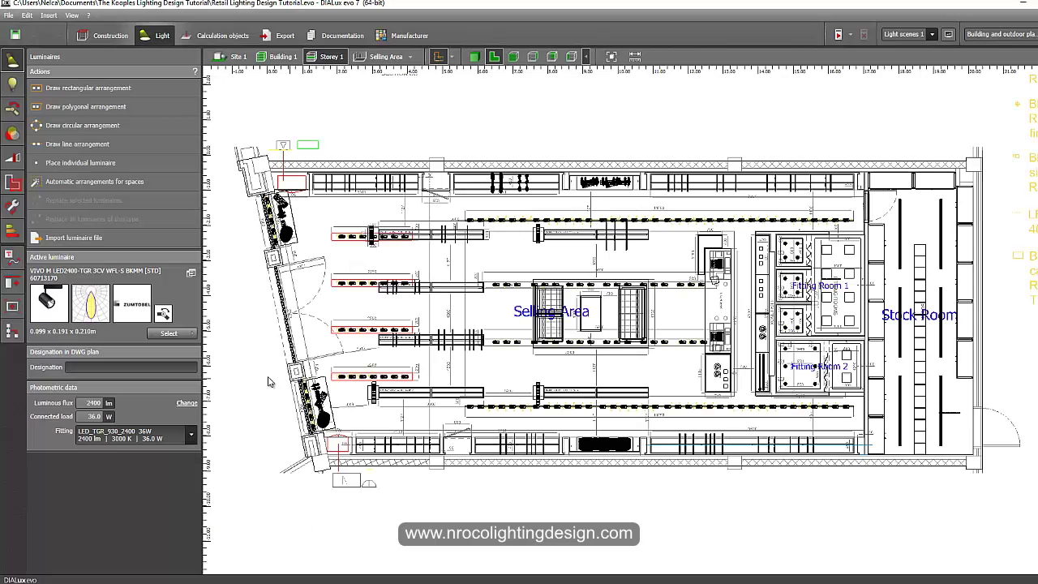
- Import the LLE FLEX G1 11W-1200lm per meter 940 EXC IES file, keeping the proposed housing and luminous emittance dimensions
scroll(274, 348, "up", 2)
middle_click_drag(276, 363, 236, 395)
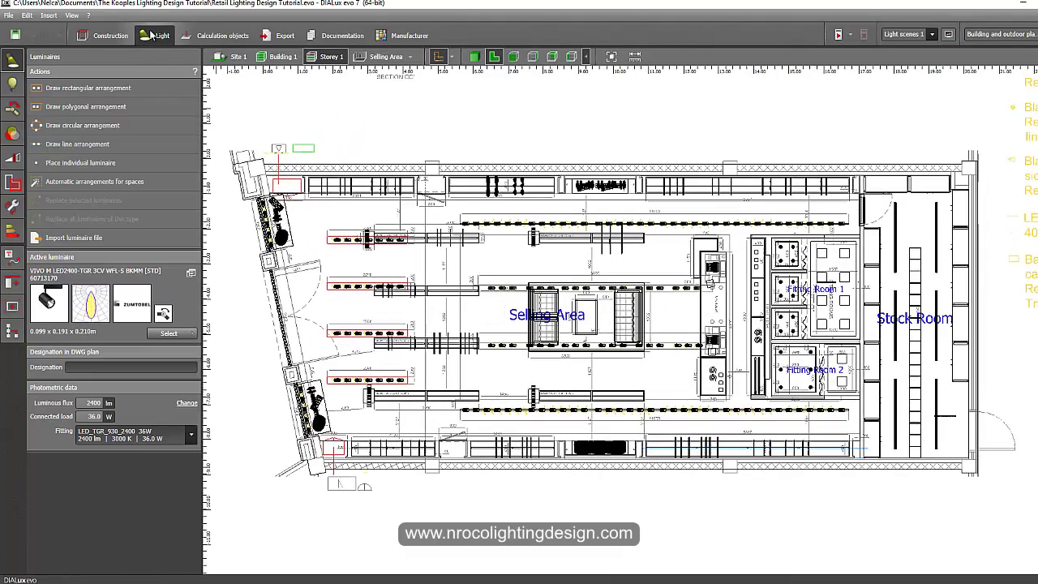
left_click(69, 237)
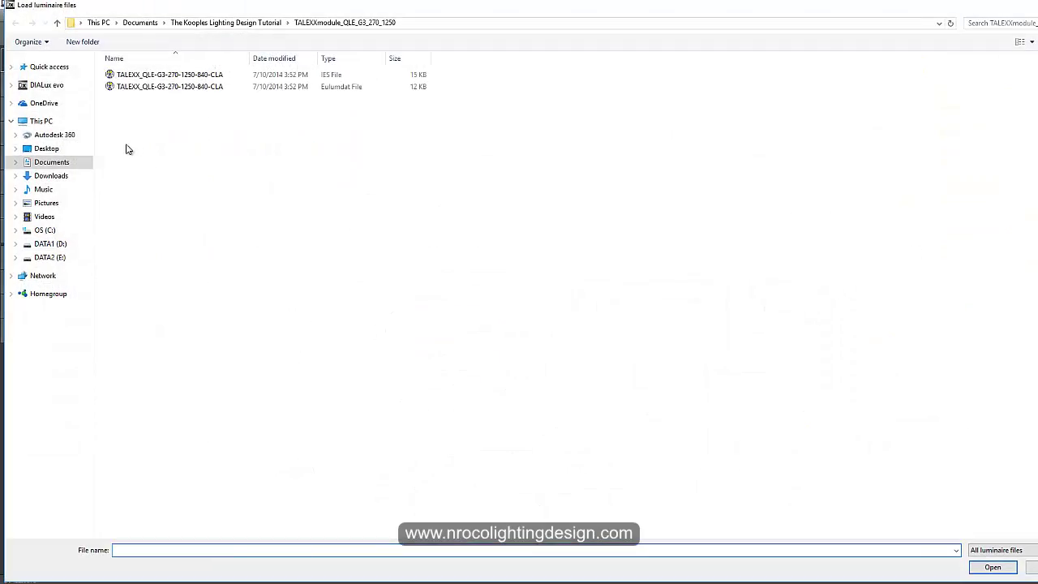
left_click(243, 24)
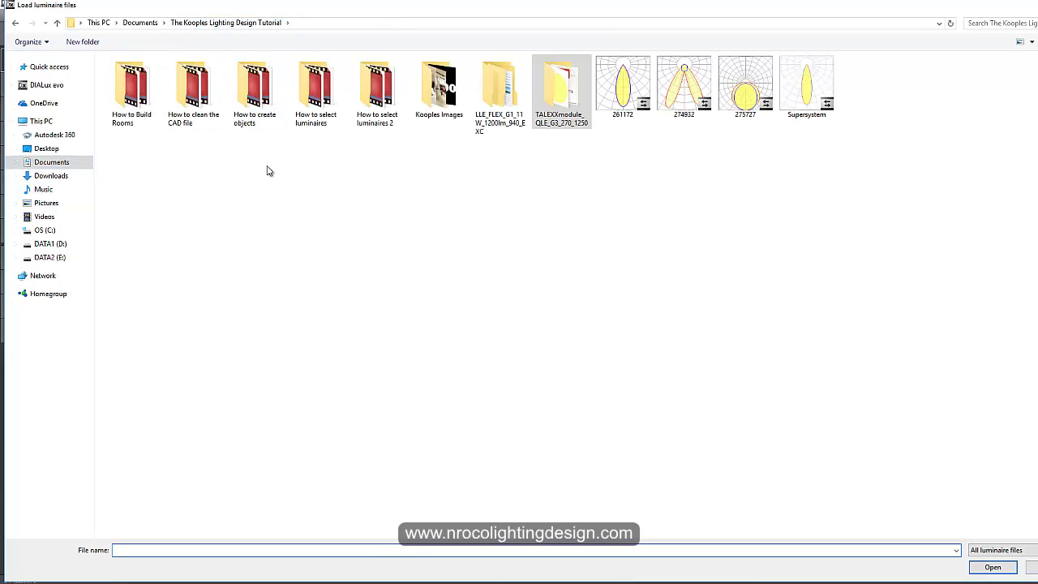
double_click(501, 85)
double_click(193, 78)
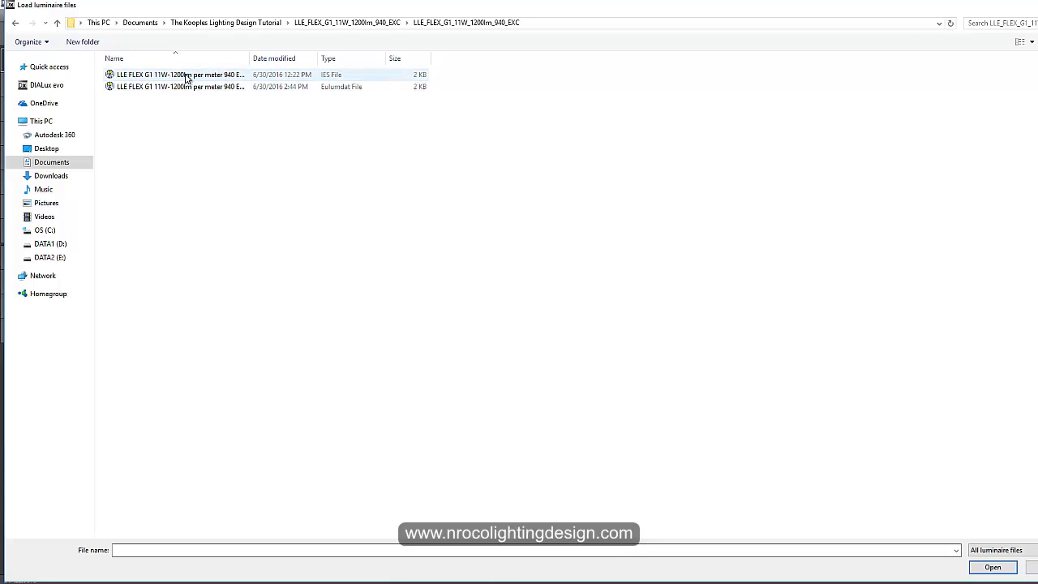
left_click(185, 76)
left_click(973, 568)
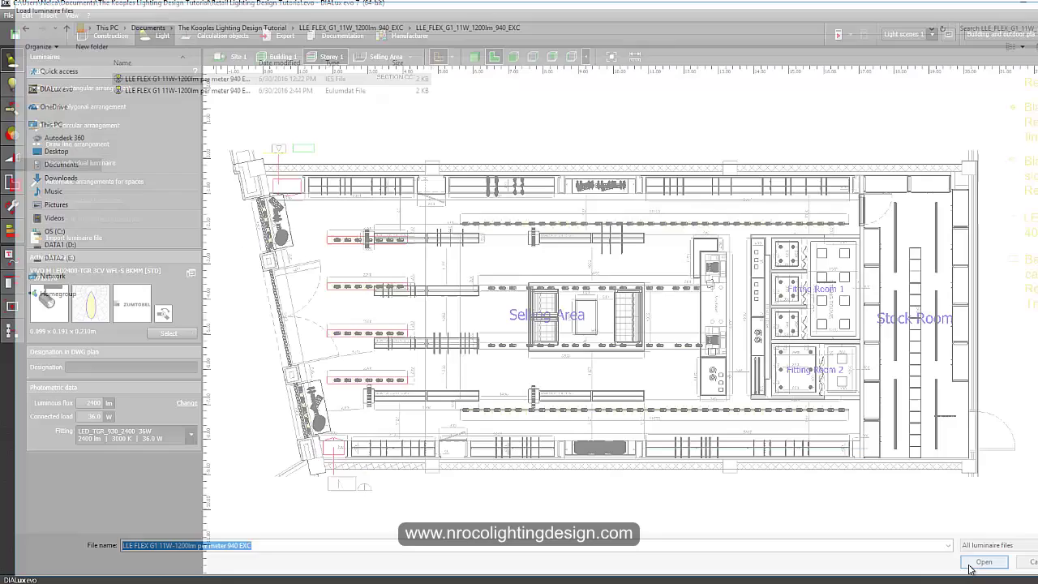
left_click(176, 249)
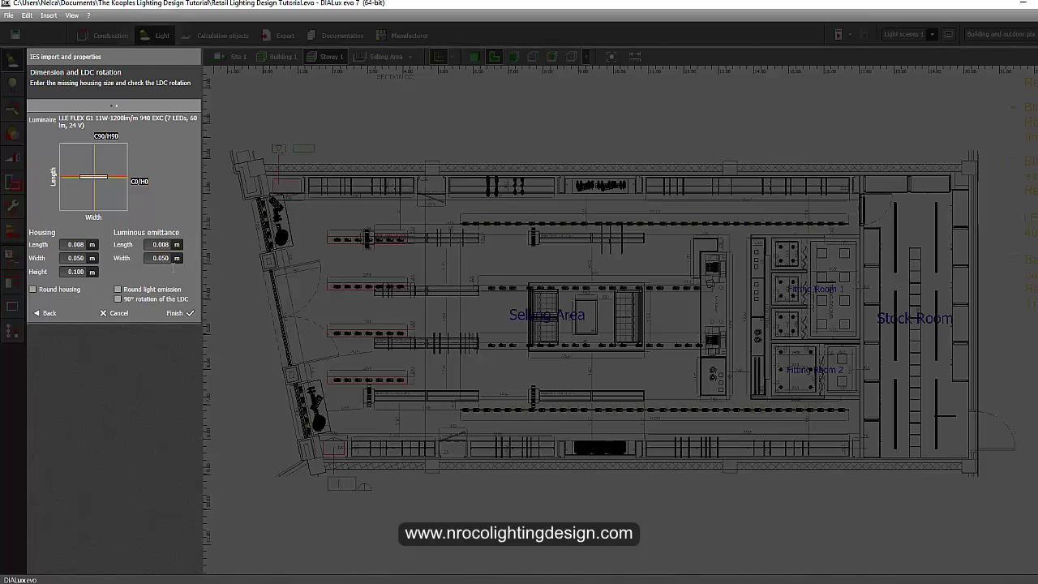
left_click(172, 313)
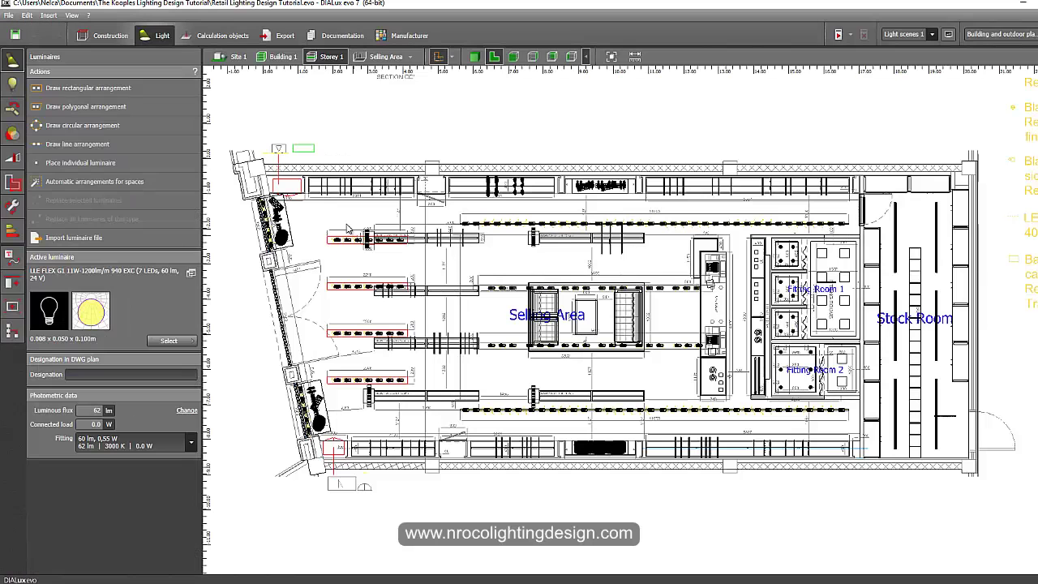
- Examine the wall hanging niches and the existing luminaire rows in the Storey 1 floor plan
scroll(369, 263, "up", 4)
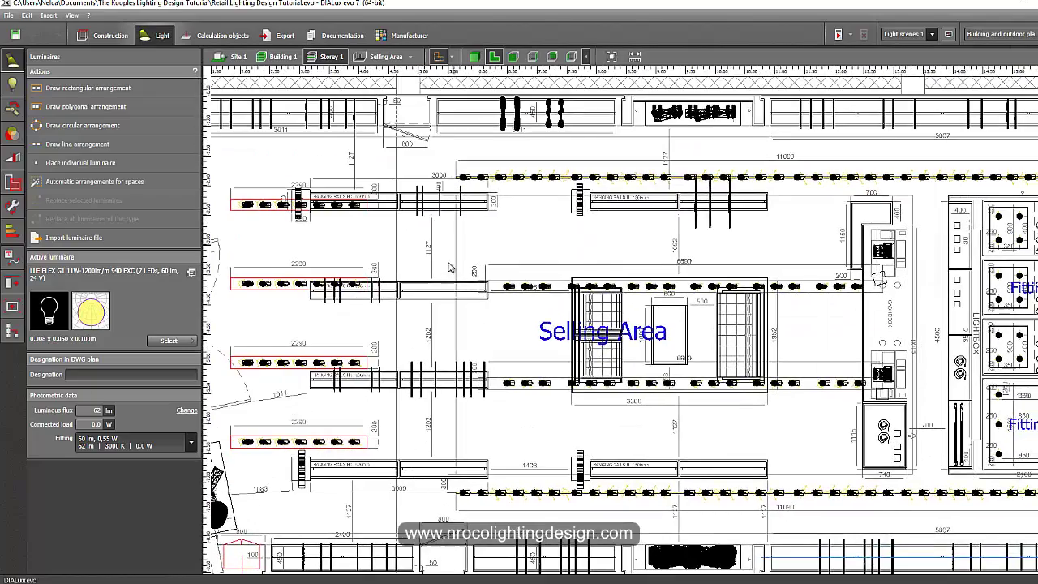
scroll(450, 267, "up", 3)
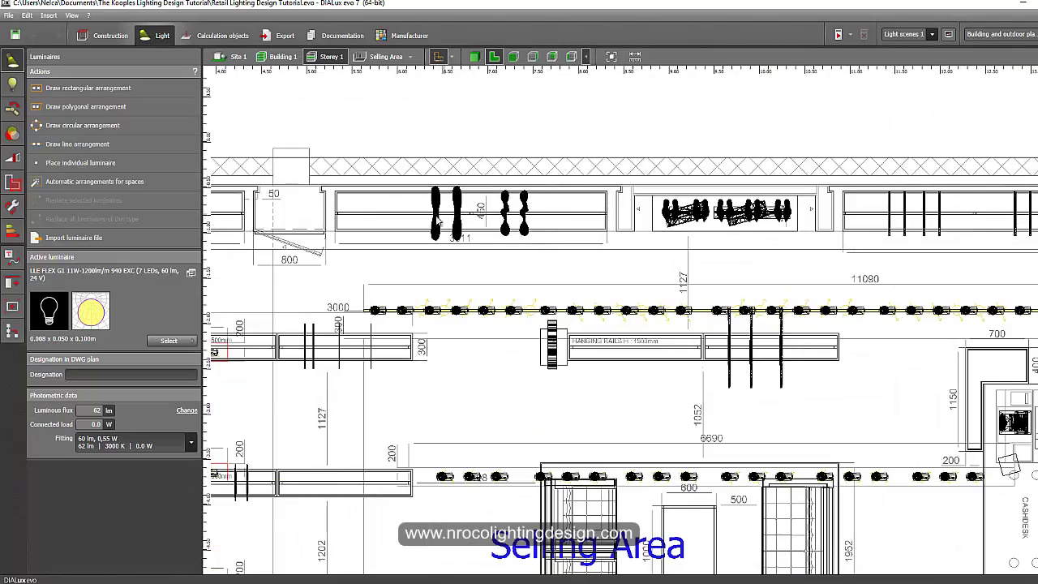
scroll(437, 219, "down", 2)
scroll(539, 280, "down", 2)
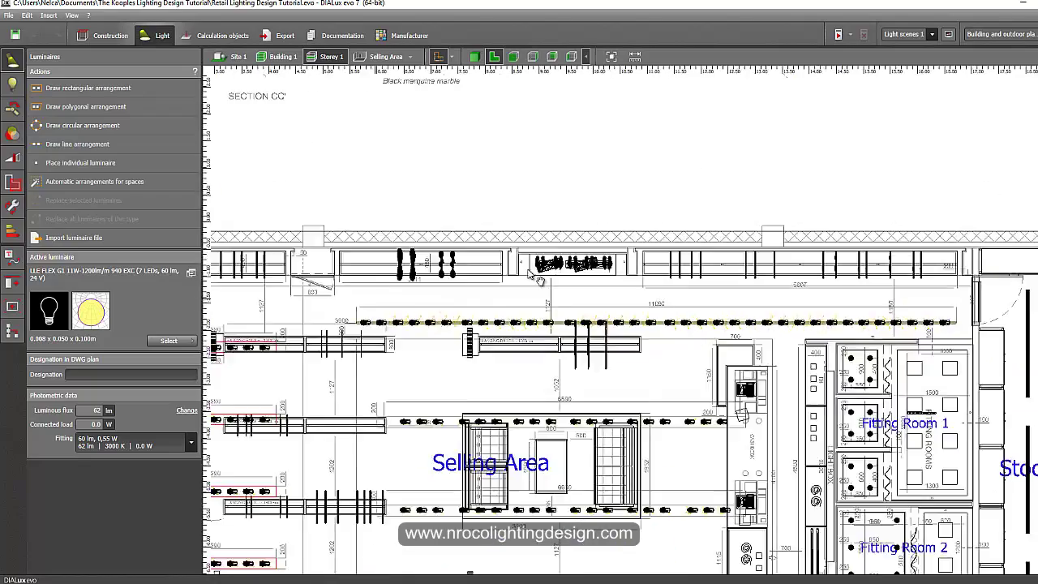
middle_click_drag(528, 271, 695, 236)
scroll(390, 199, "up", 2)
middle_click_drag(368, 257, 547, 209)
scroll(542, 217, "down", 2)
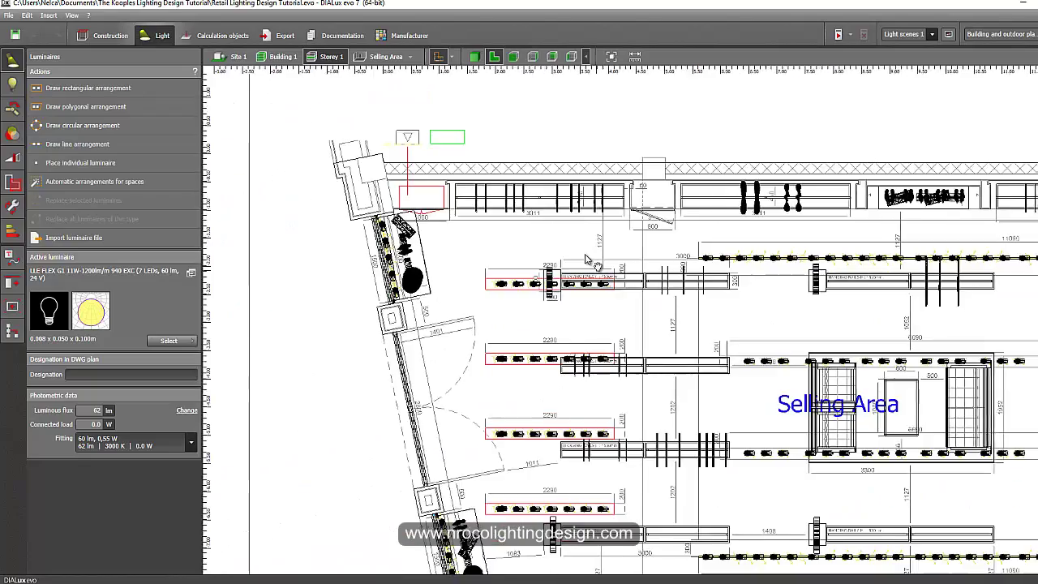
middle_click_drag(585, 255, 452, 241)
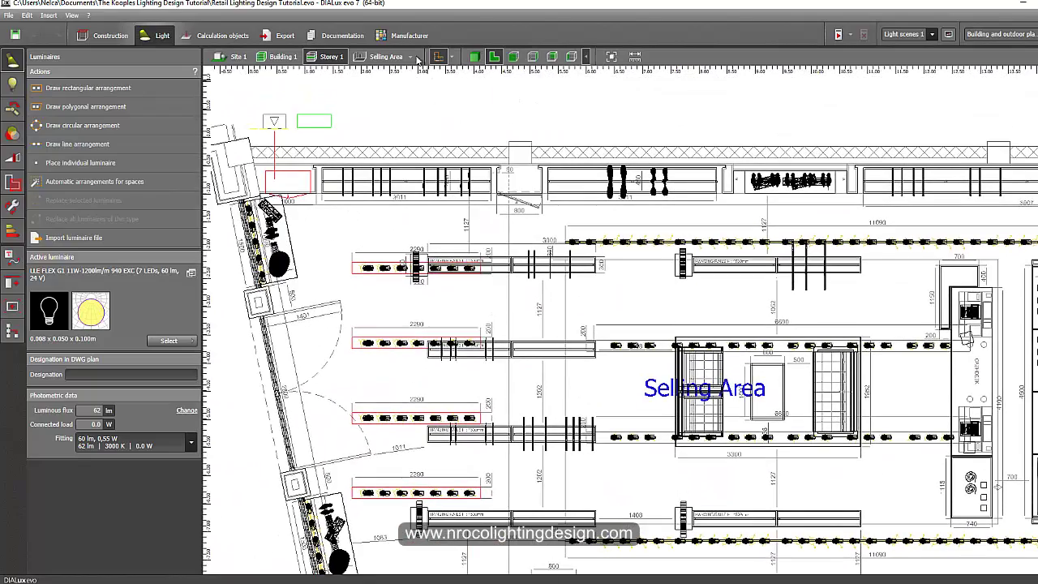
- Open the Selling Area in 3D and look at the ceiling above the wall hanging niches
left_click(390, 57)
scroll(459, 243, "down", 3)
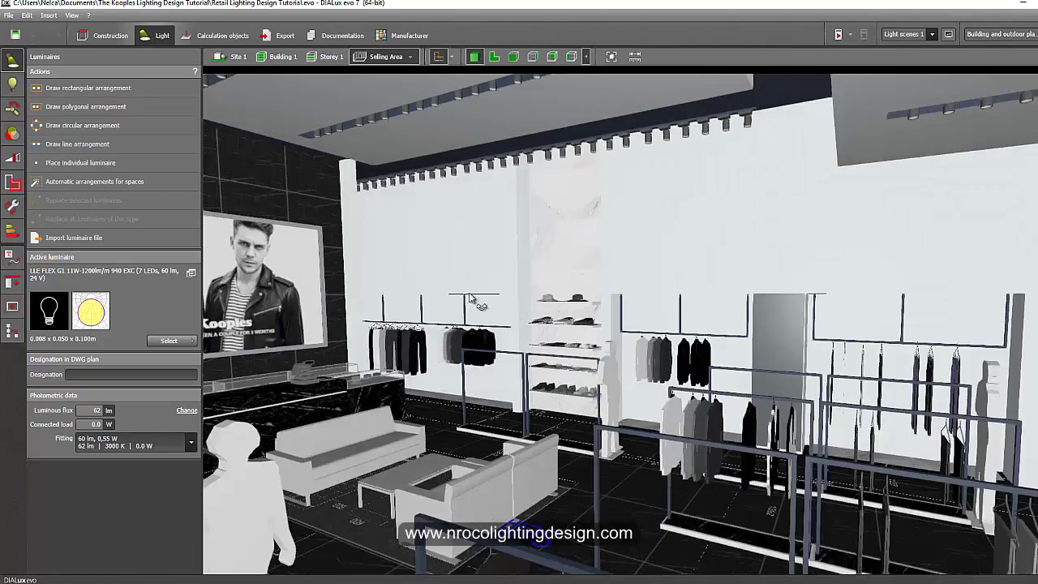
right_click_drag(469, 294, 460, 249)
scroll(450, 244, "up", 2)
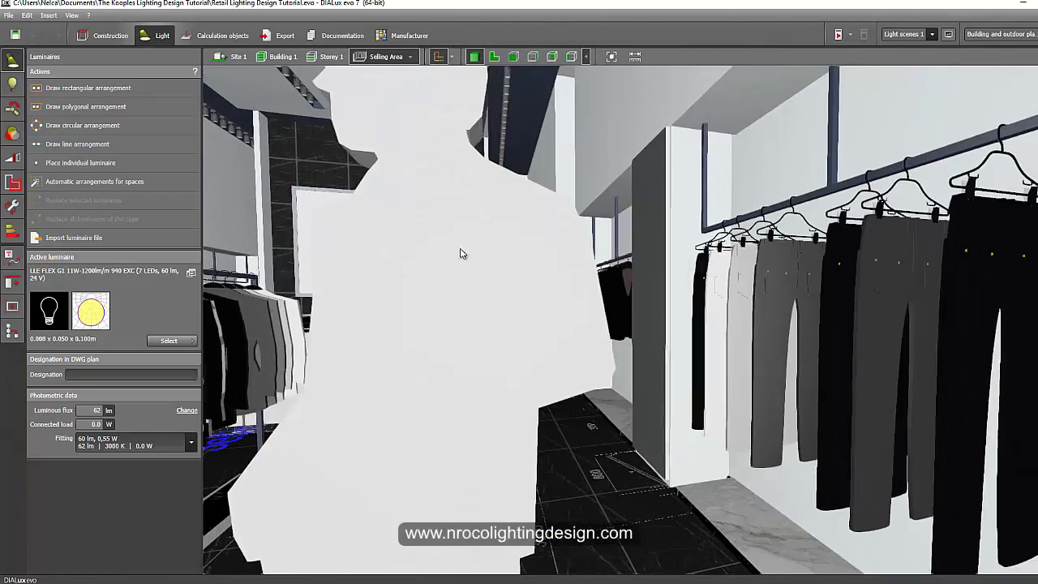
middle_click_drag(735, 196, 285, 483)
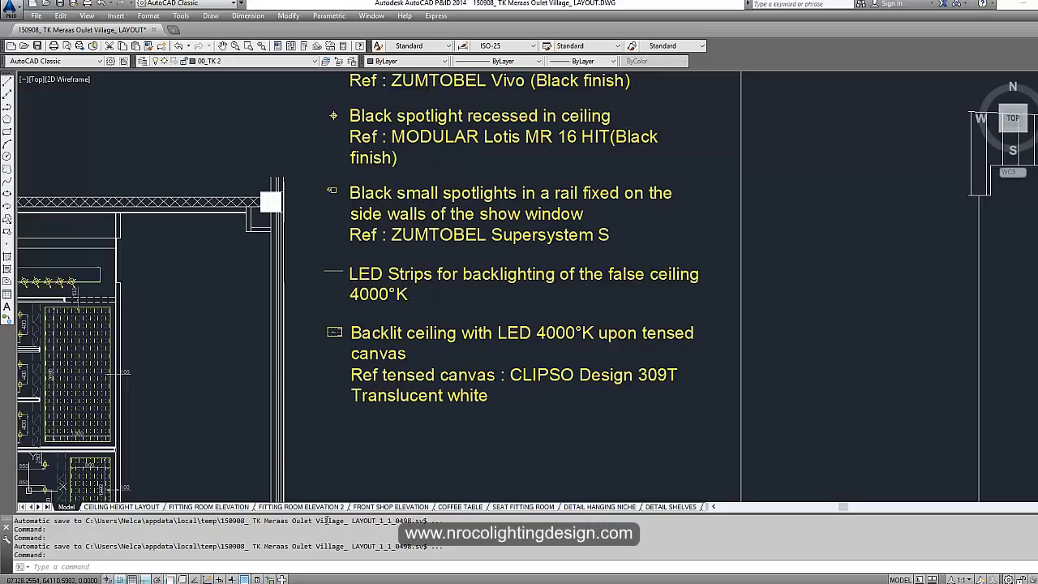
- Switch to the AutoCAD layout drawing and examine where the 4000°K LED strip sits in the hanging niche section
scroll(714, 316, "down", 6)
scroll(713, 316, "up", 10)
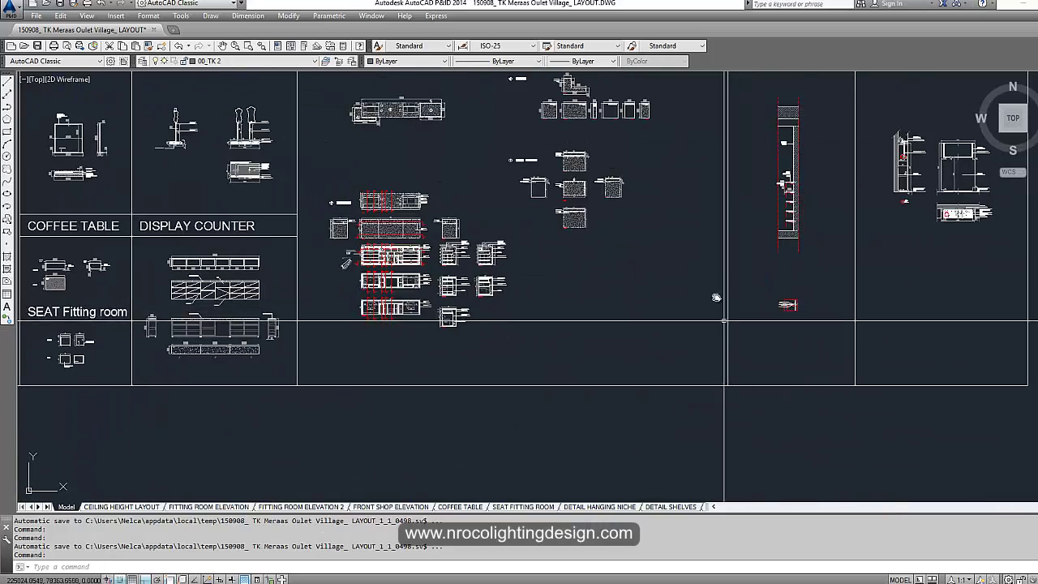
scroll(517, 241, "up", 5)
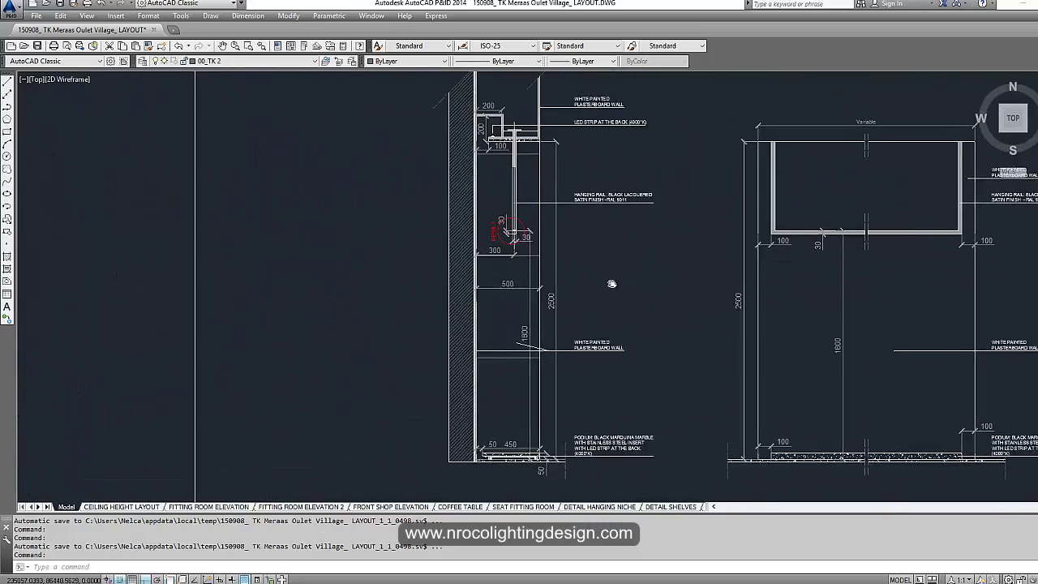
middle_click_drag(526, 227, 522, 344)
middle_click_drag(530, 191, 526, 259)
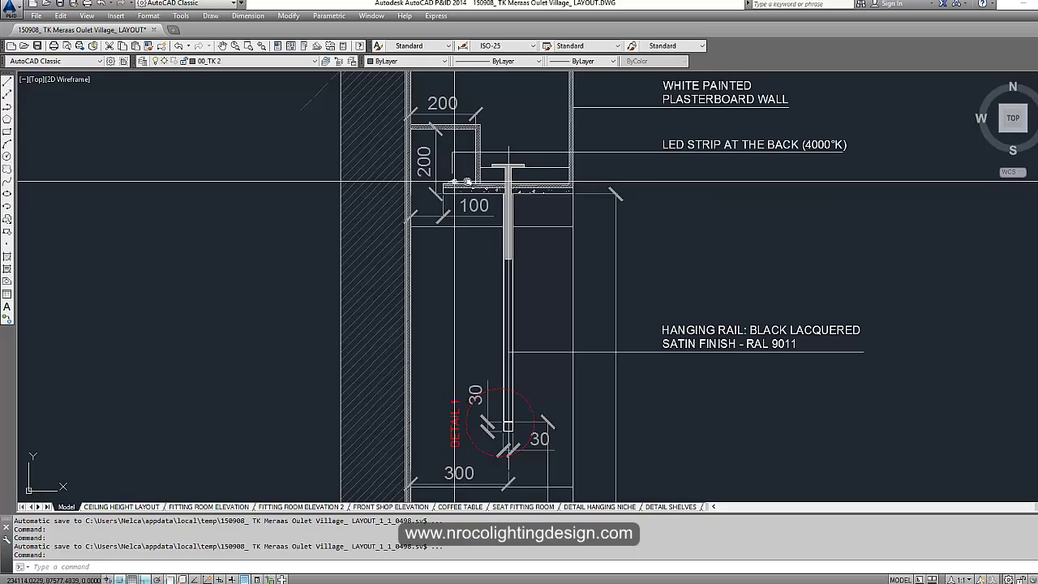
middle_click_drag(745, 132, 658, 158)
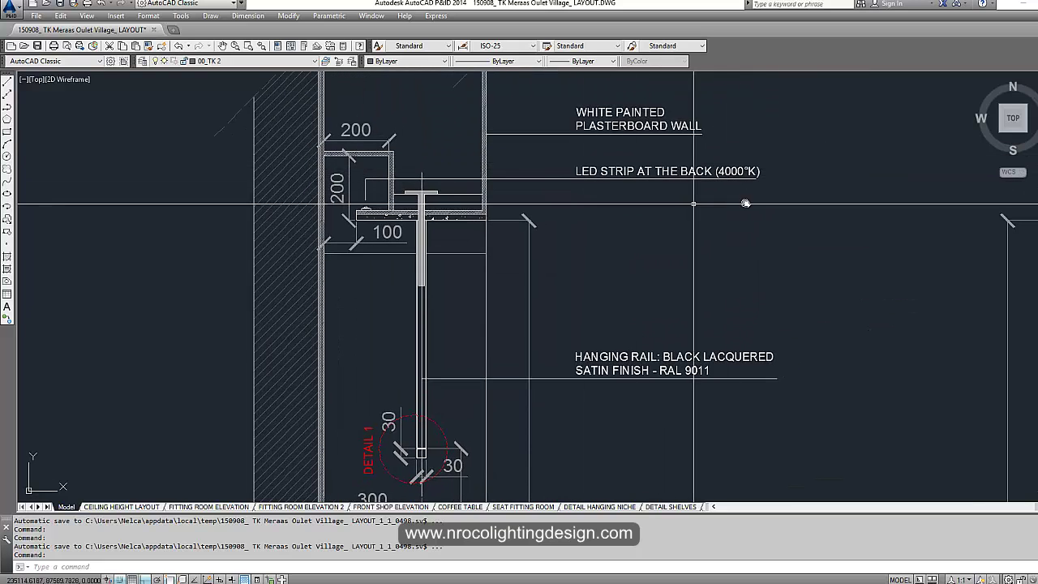
scroll(646, 236, "down", 3)
scroll(425, 270, "down", 8)
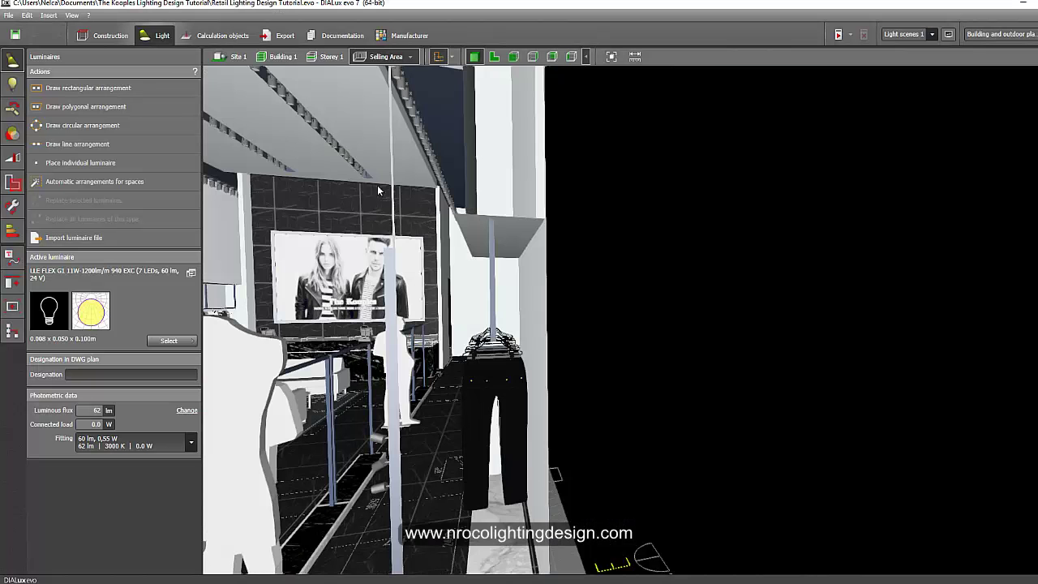
- Return to DIALux evo and draw an LLE FLEX G1 line arrangement about 3.26 m long along the back of the 3011 mm niche in the Storey 1 plan
left_click(493, 57)
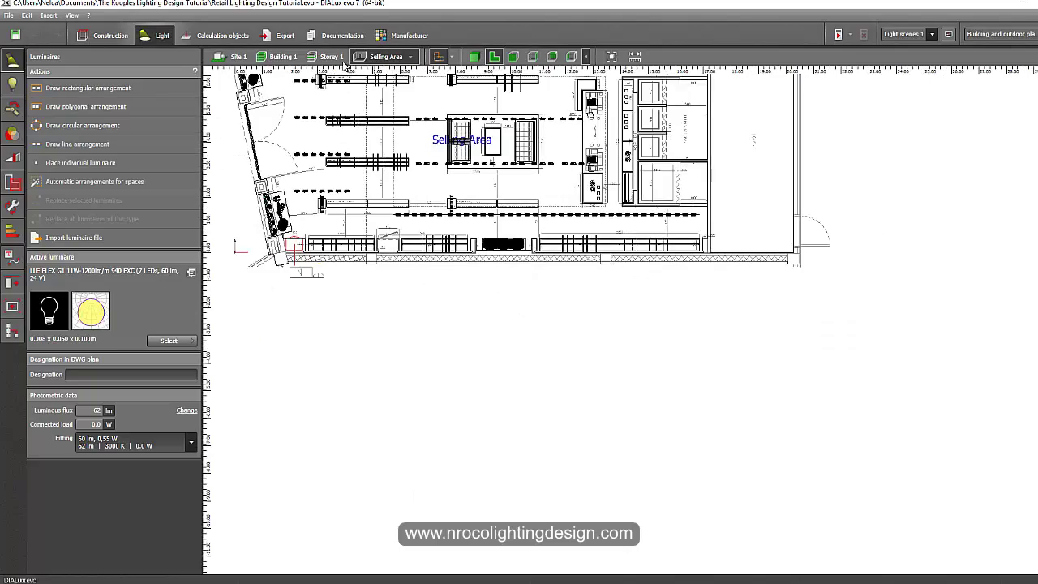
scroll(338, 185, "up", 4)
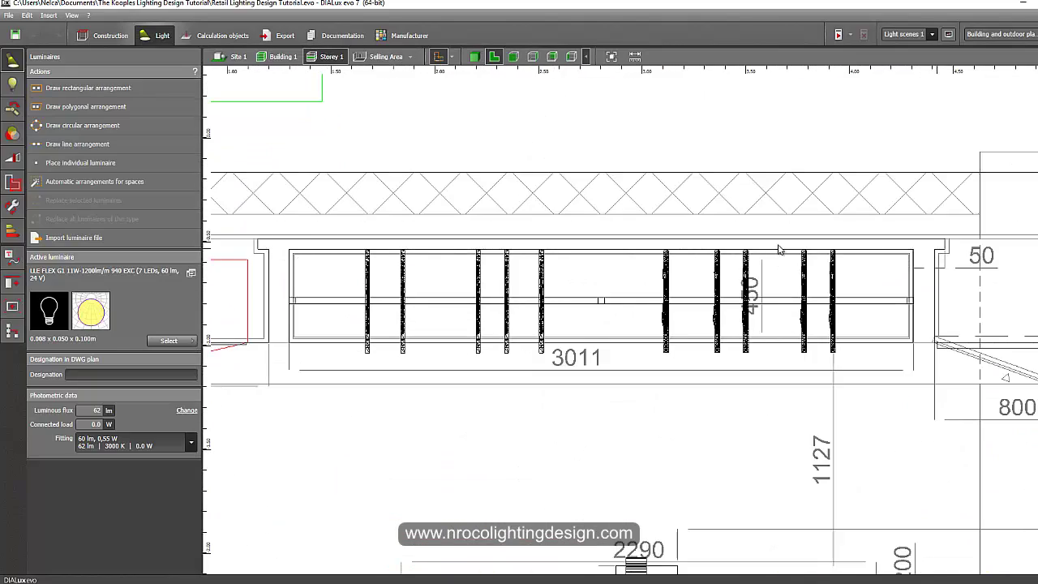
left_click(77, 143)
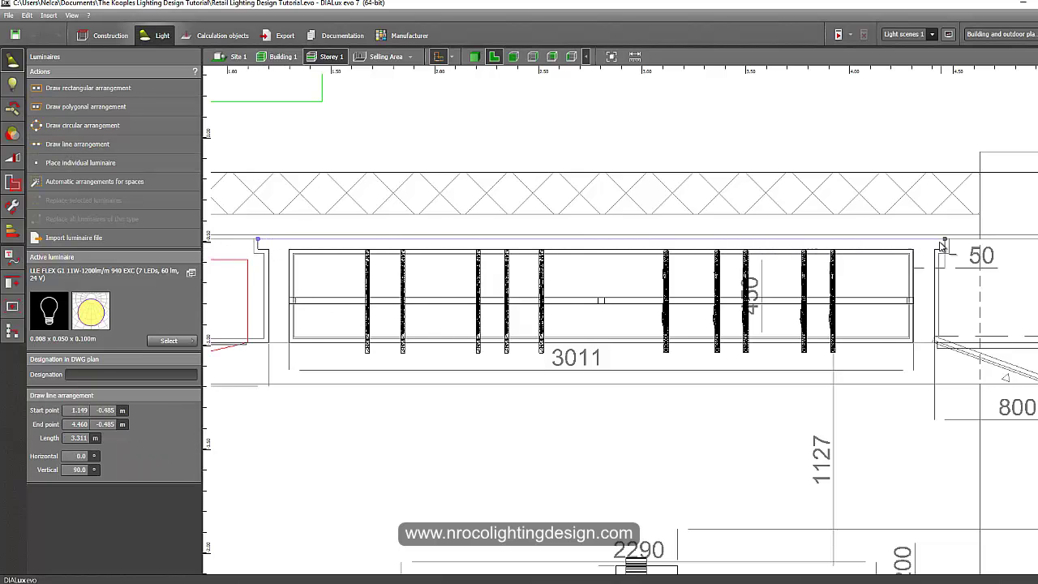
left_click(377, 339)
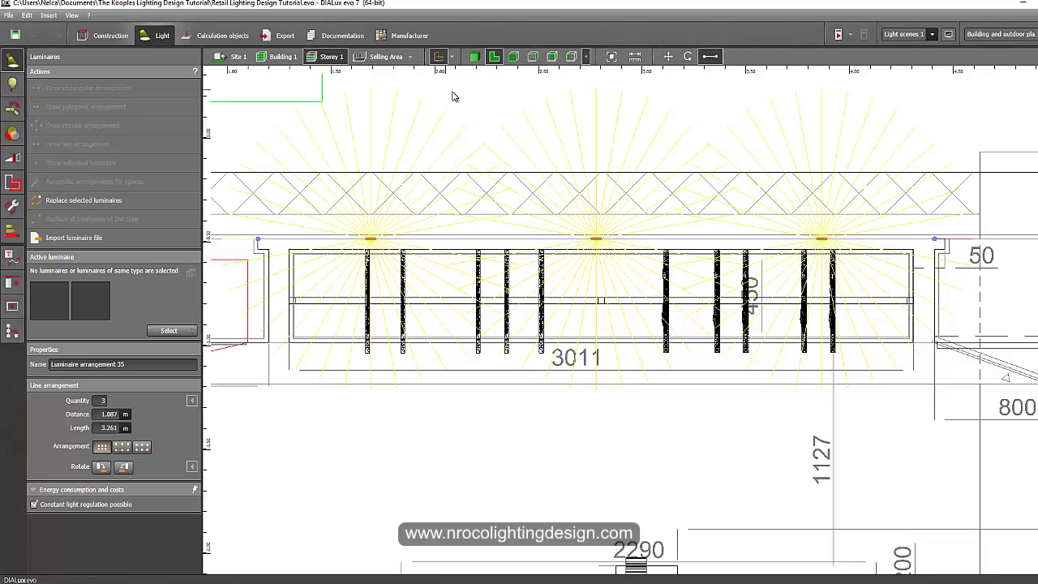
- Inspect the size and mounting height of the placed LED strip luminaires in the front, 3D and side views
left_click(513, 57)
scroll(468, 173, "down", 6)
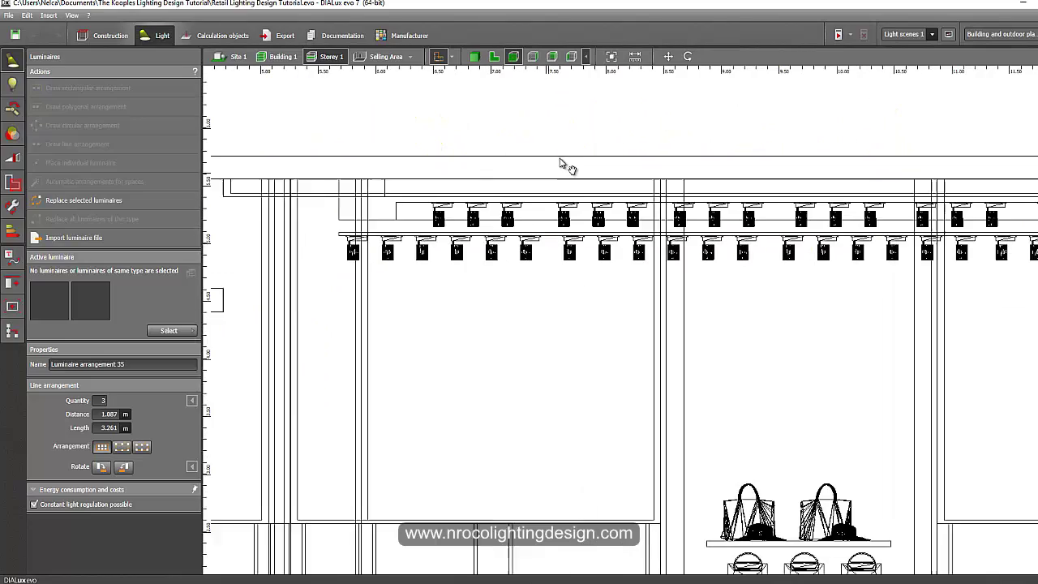
scroll(483, 305, "up", 5)
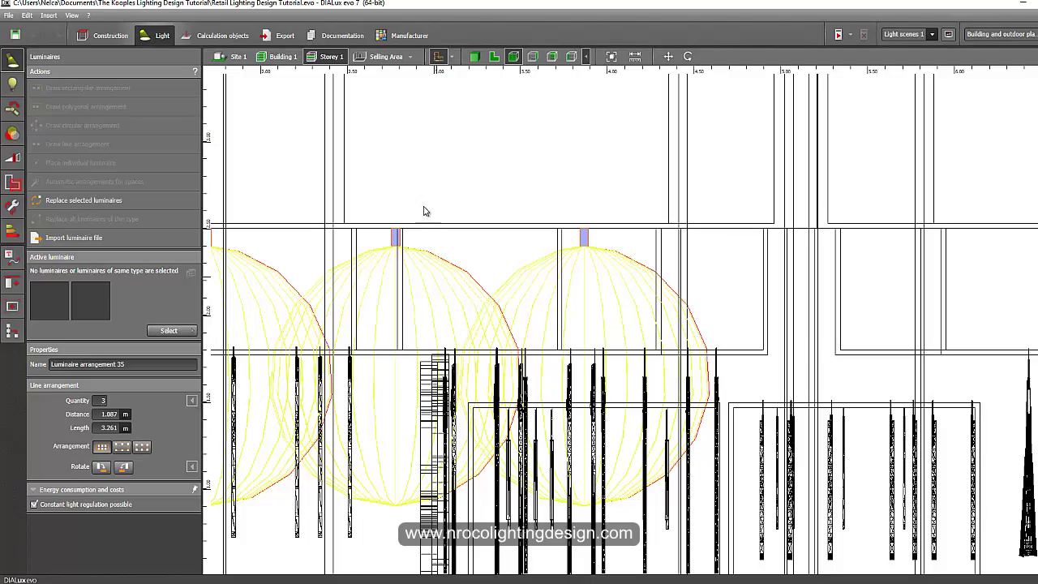
left_click(474, 56)
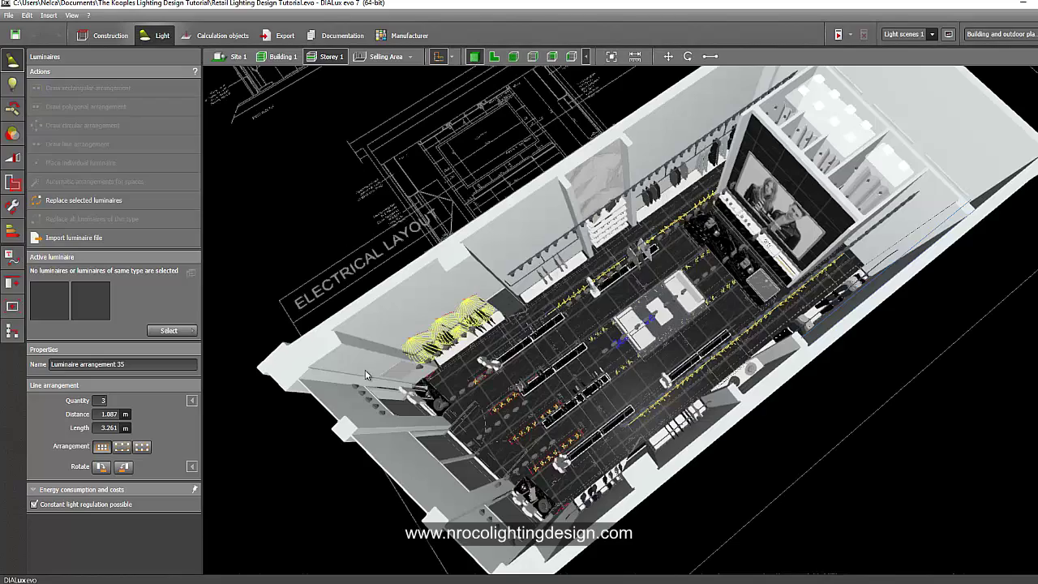
scroll(374, 350, "up", 3)
right_click_drag(375, 348, 460, 236)
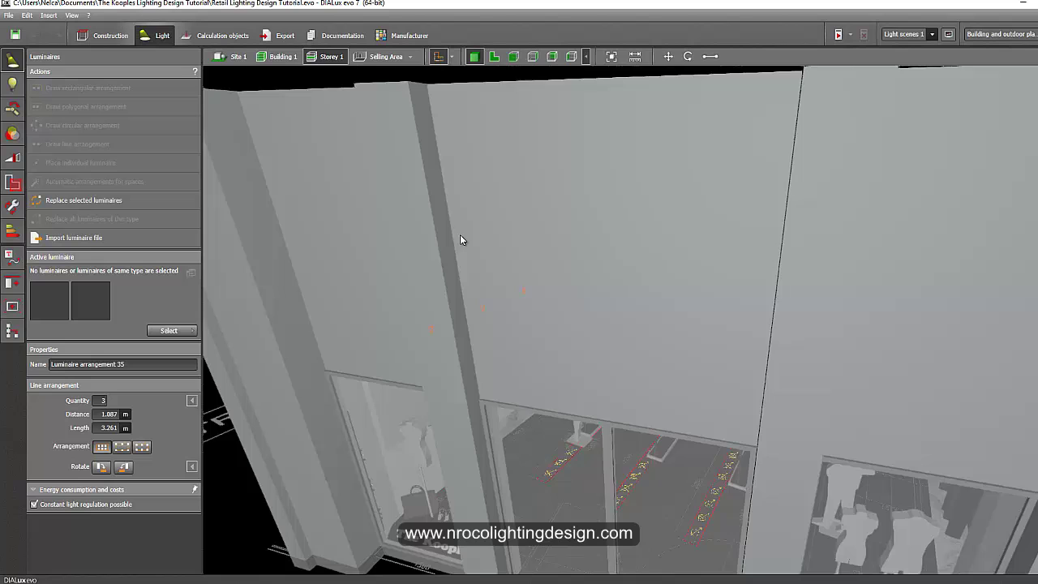
left_click(532, 56)
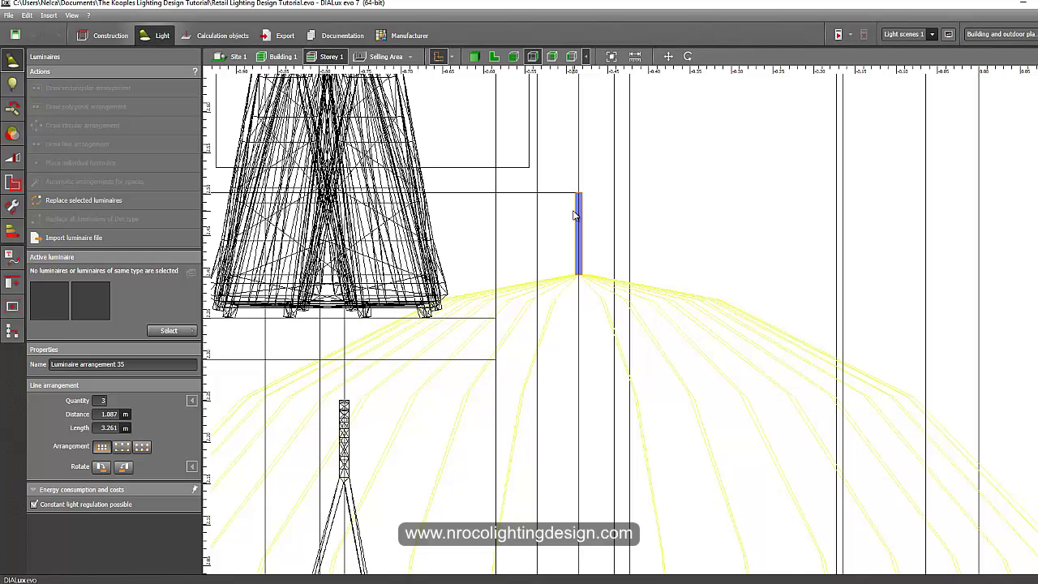
scroll(573, 214, "down", 3)
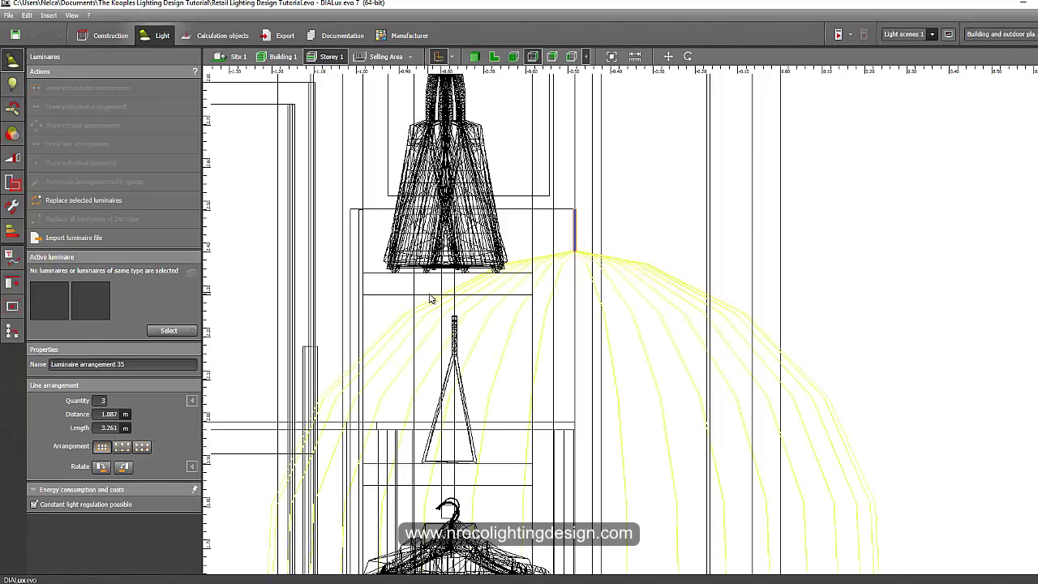
- Delete the LED strip line arrangement and make the VIVO M LED2400-TGR 3CV WFL-S BKMM the active luminaire
left_click(857, 234)
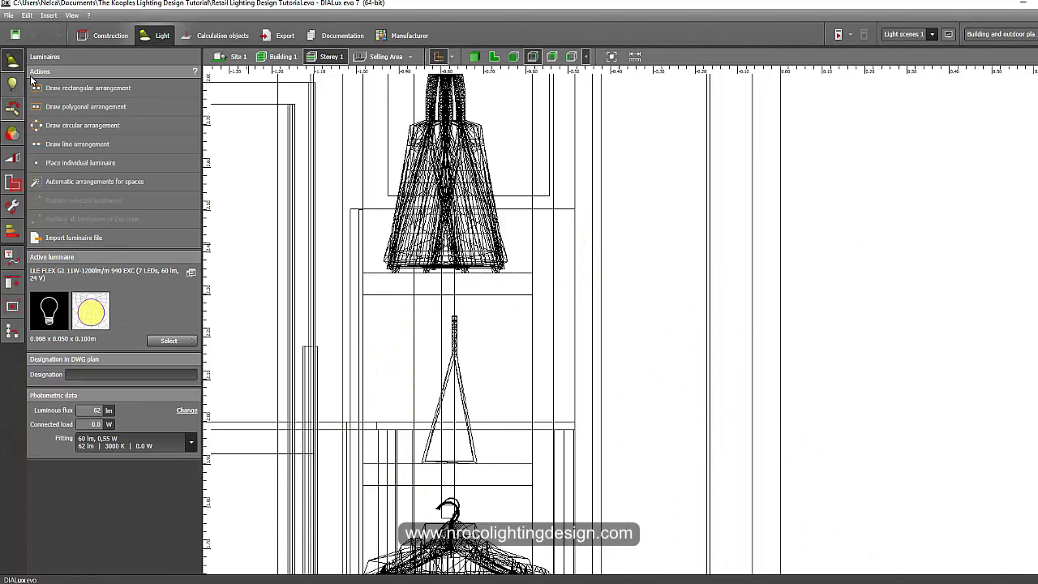
left_click(168, 340)
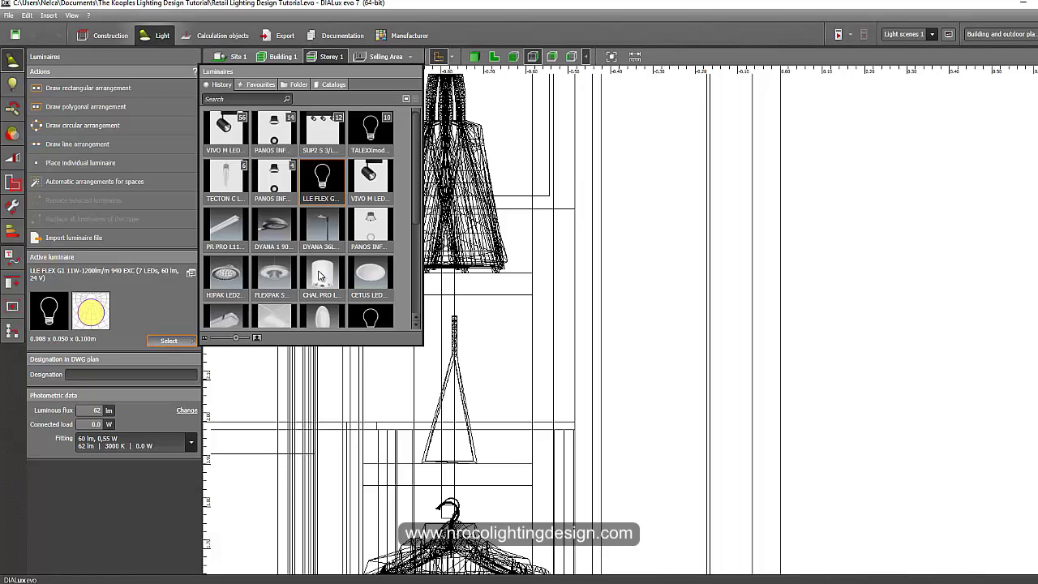
left_click(369, 178)
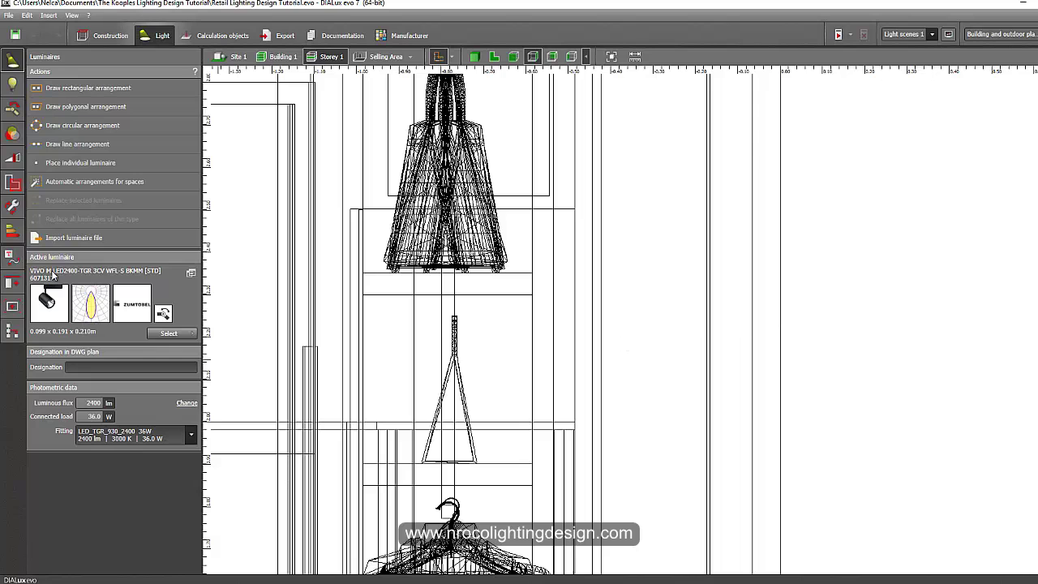
- Import the luminaire file LLE FLEX G1 11W-1200lm per meter 940 EXC (IES) and proceed to its housing dimensions
left_click(73, 237)
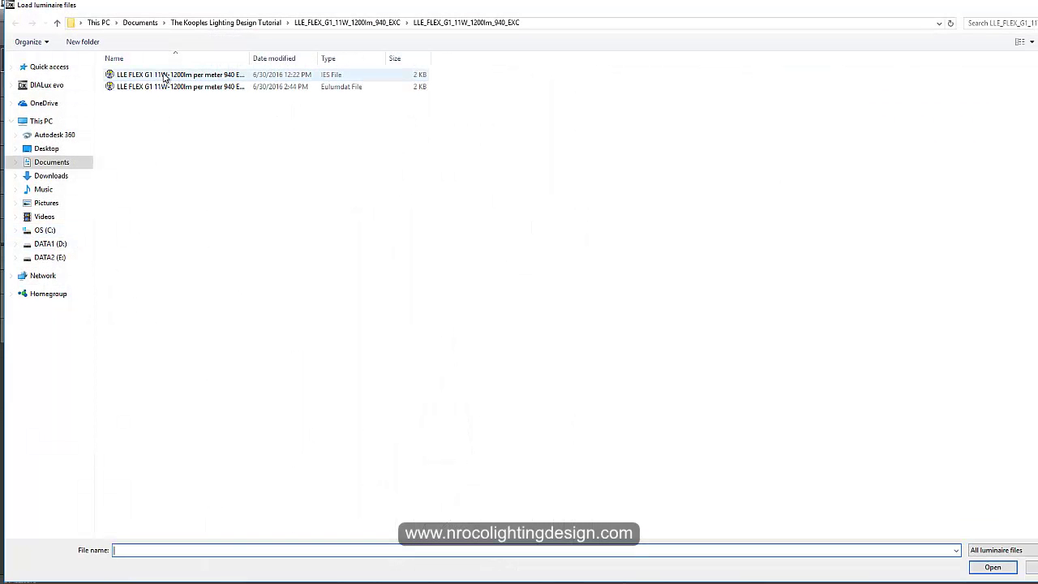
left_click(165, 78)
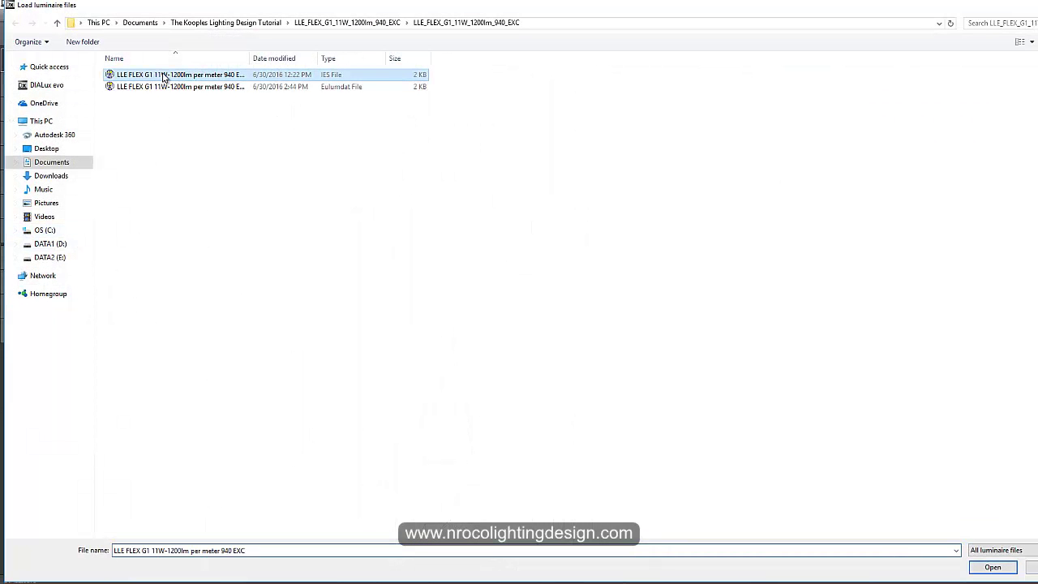
left_click(987, 569)
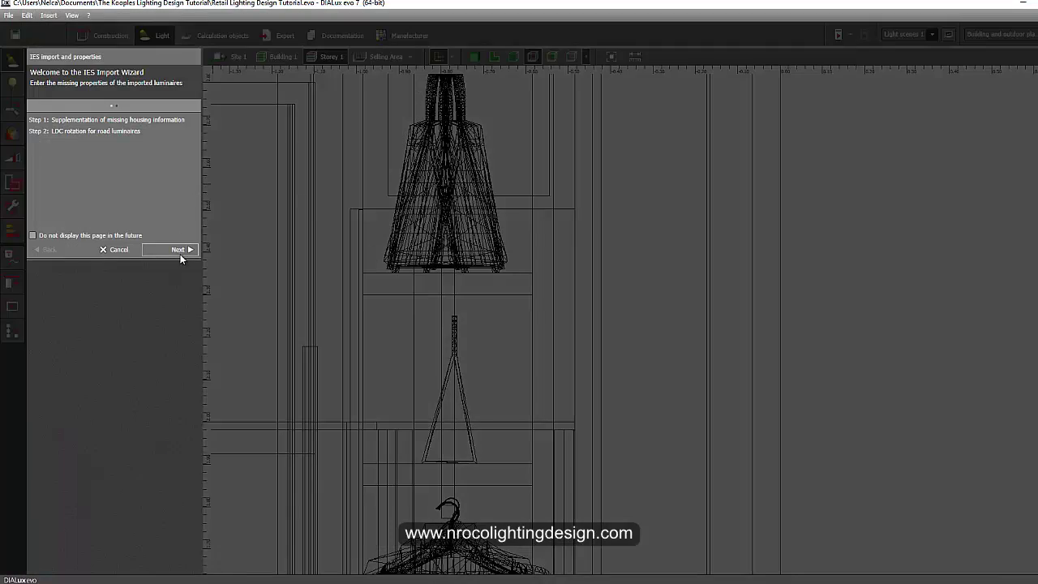
left_click(179, 251)
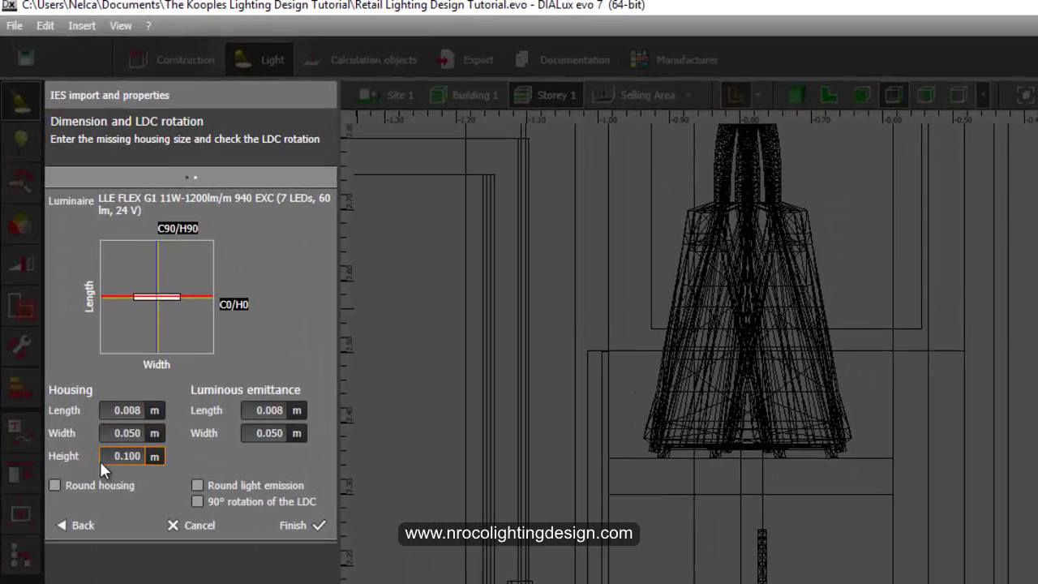
- Set the LED strip housing to 0.05 m length, 0.02 m width and 0.02 m height and finish the import
left_click(130, 457)
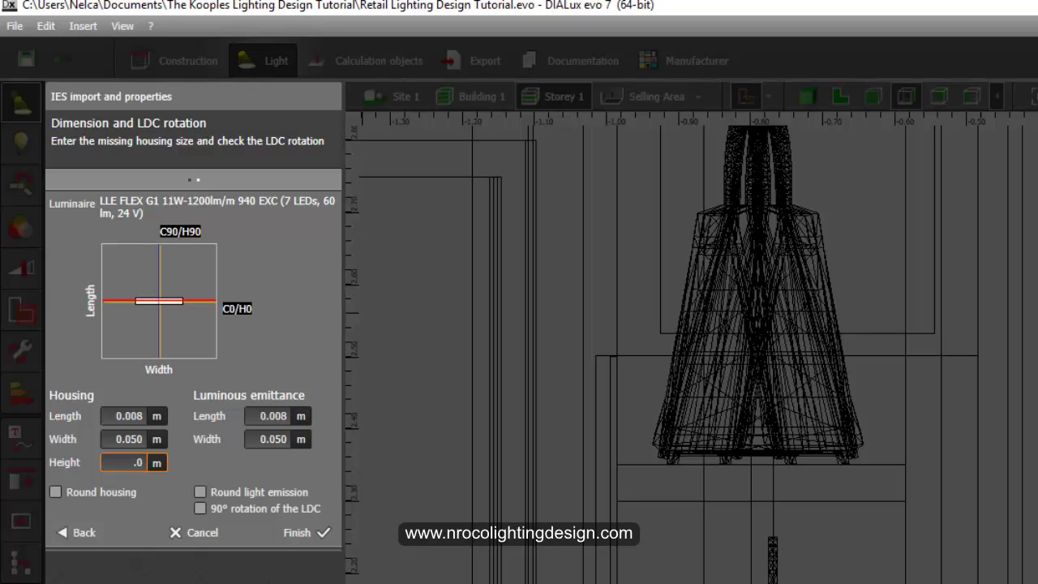
type(".0")
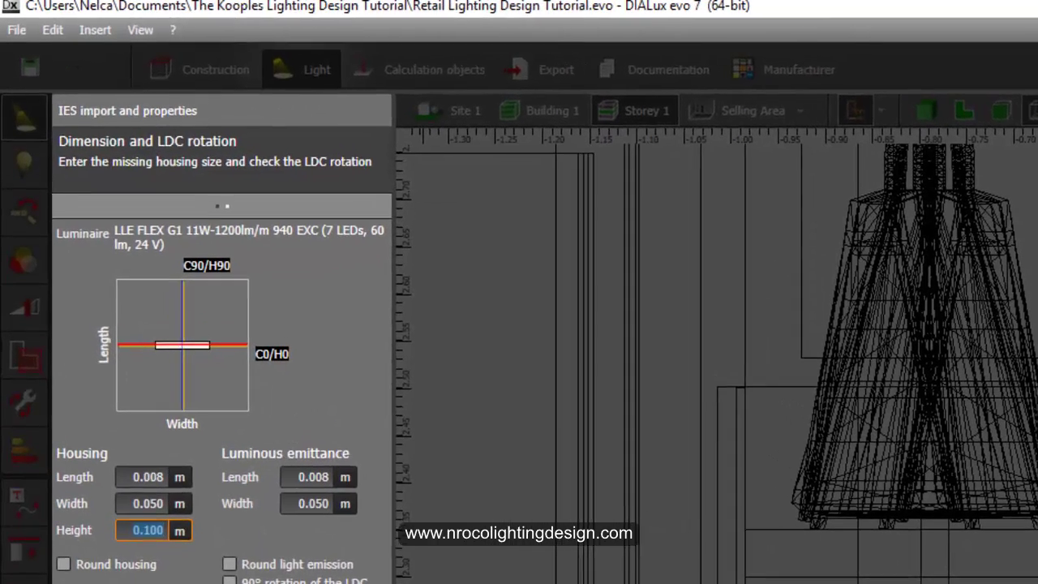
type(".02")
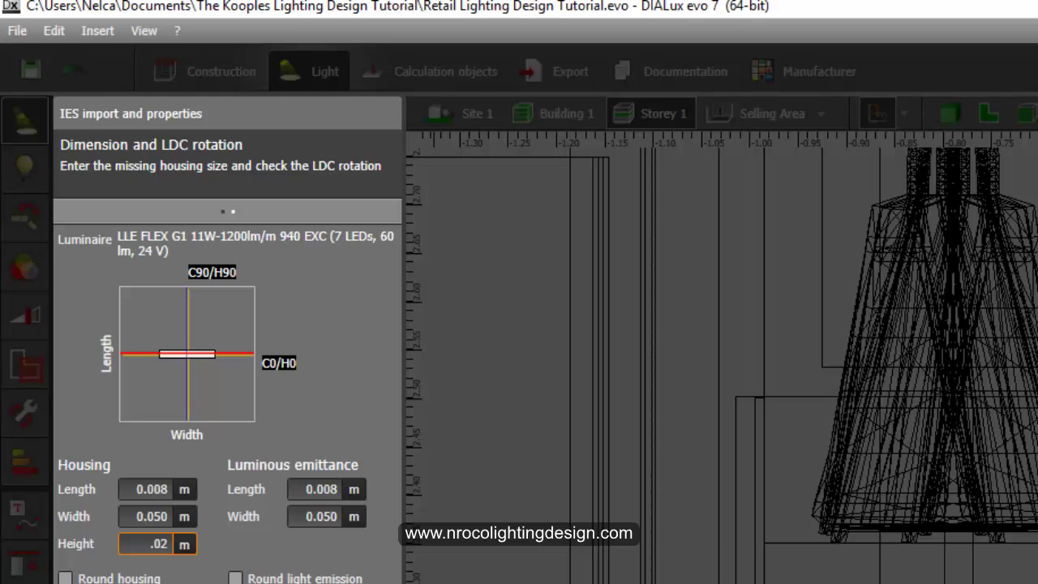
left_click(152, 489)
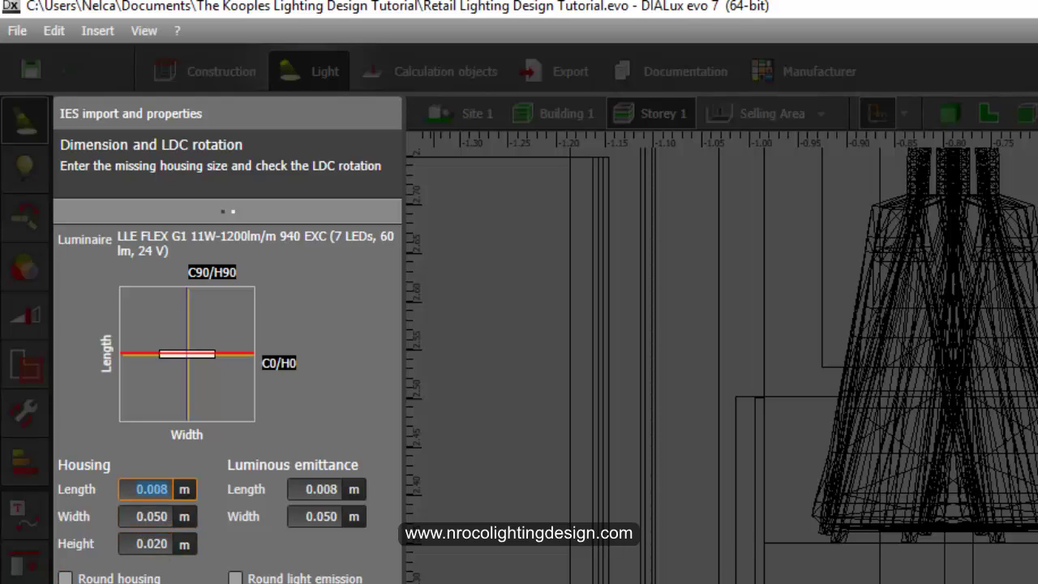
key("BackSpace")
key("Tab")
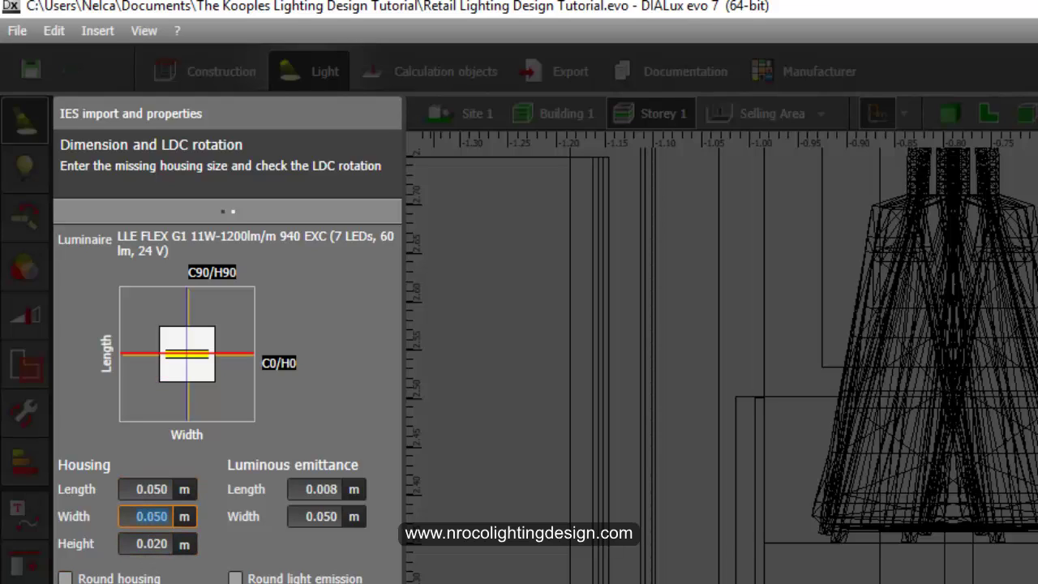
key("BackSpace")
type(".02")
key("Return")
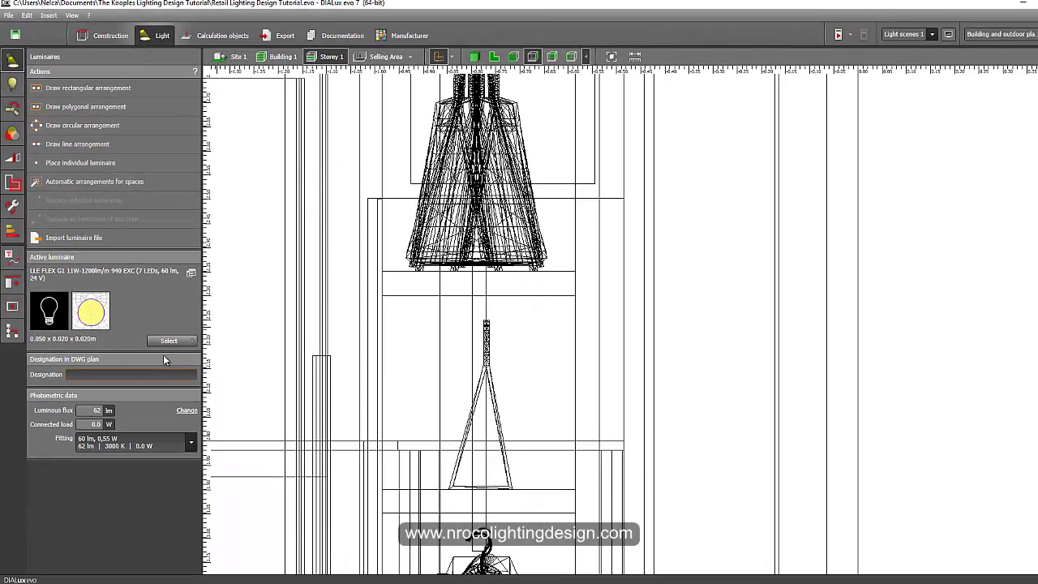
- Draw a line arrangement of the LLE FLEX G1 about 3.31 m long along the back of the 3011 mm niche in plan
left_click(495, 57)
scroll(388, 176, "down", 3)
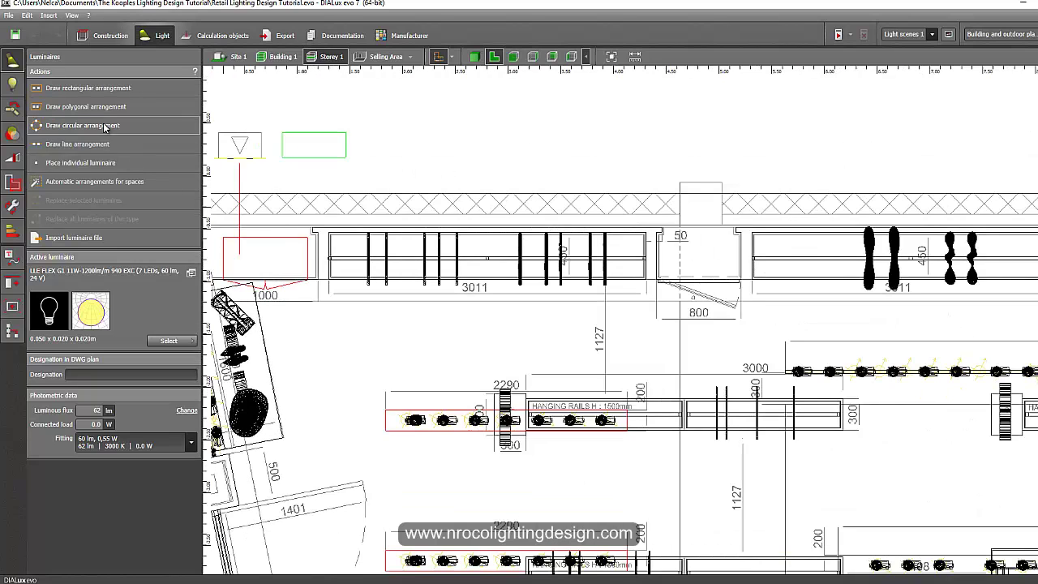
left_click(77, 143)
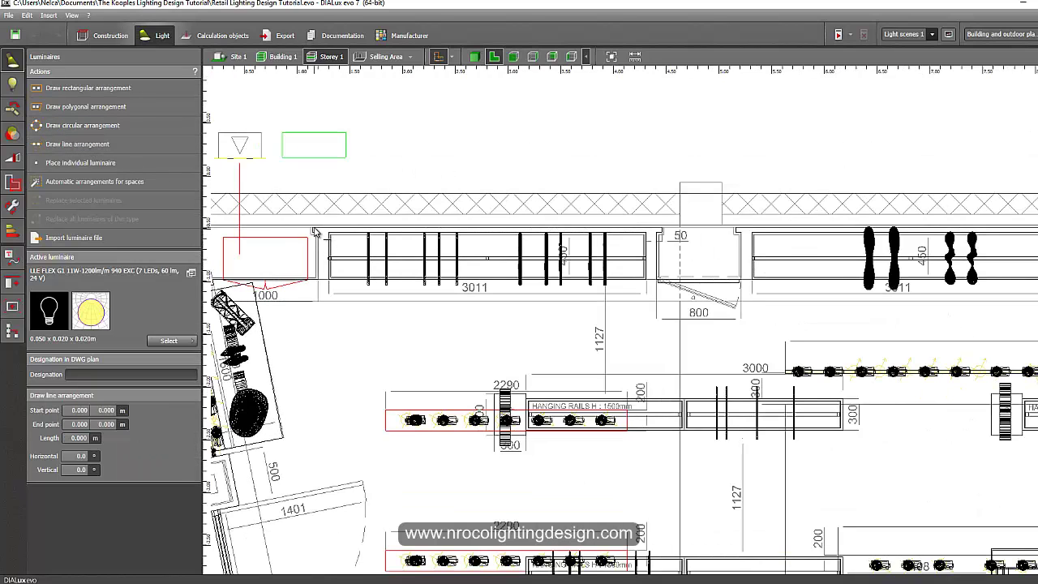
left_click(313, 230)
left_click(661, 230)
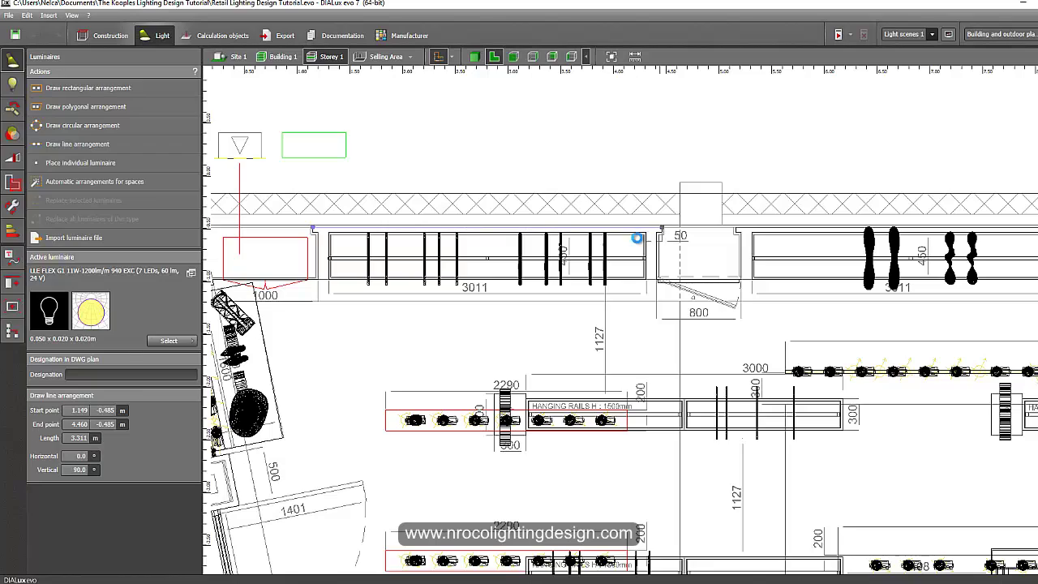
scroll(419, 311, "up", 5)
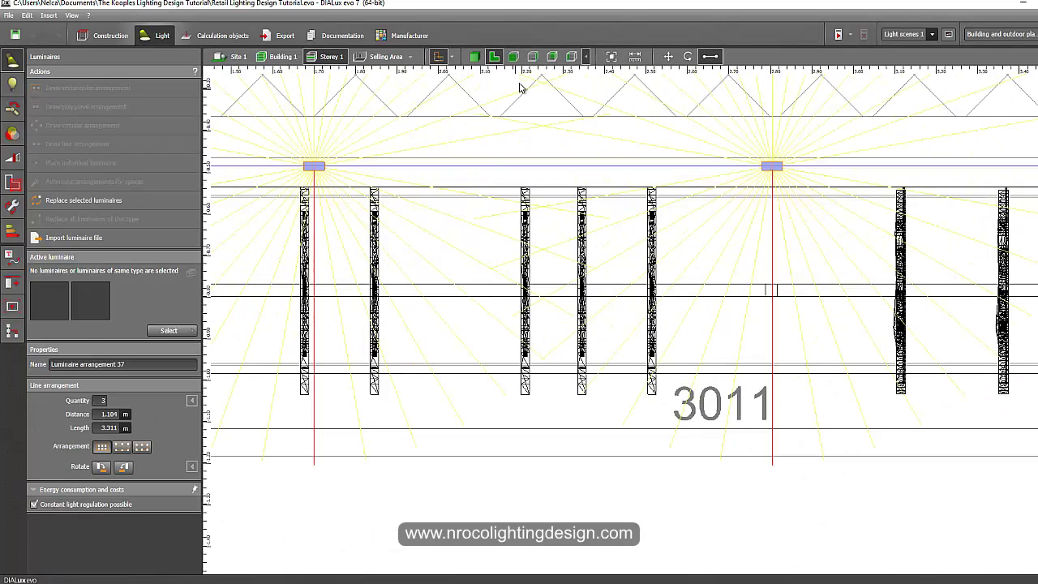
- Move the LED strip line arrangement slightly inward toward the hanging niche in the elevation view
left_click(533, 56)
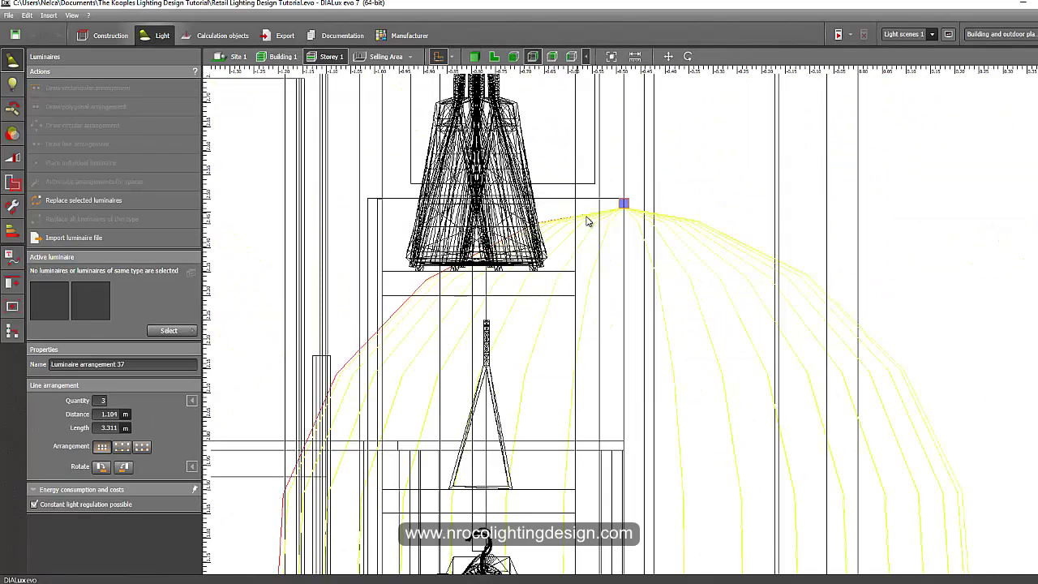
scroll(619, 212, "up", 4)
right_click(575, 245)
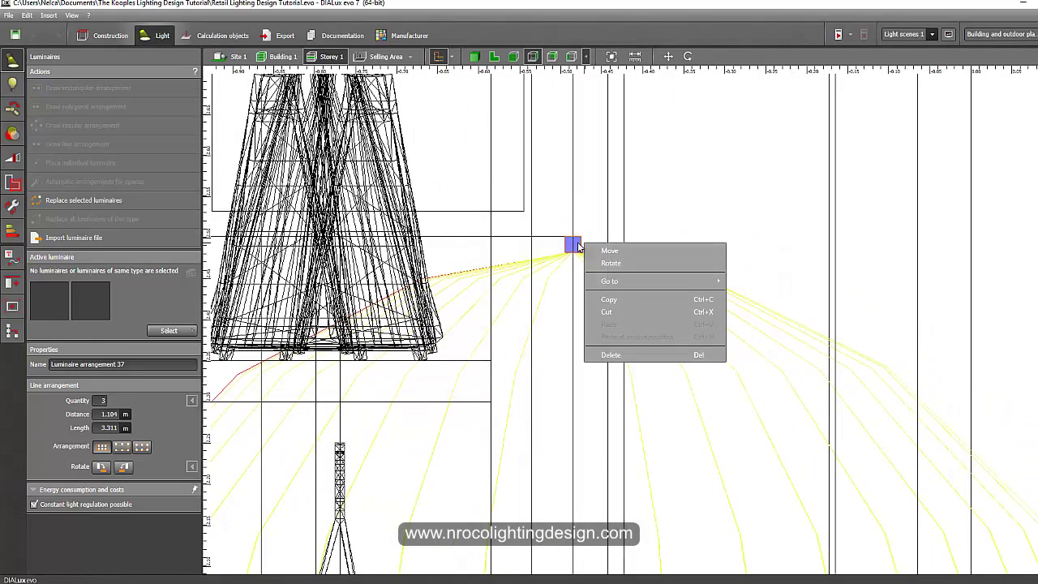
left_click(610, 250)
left_click(617, 244)
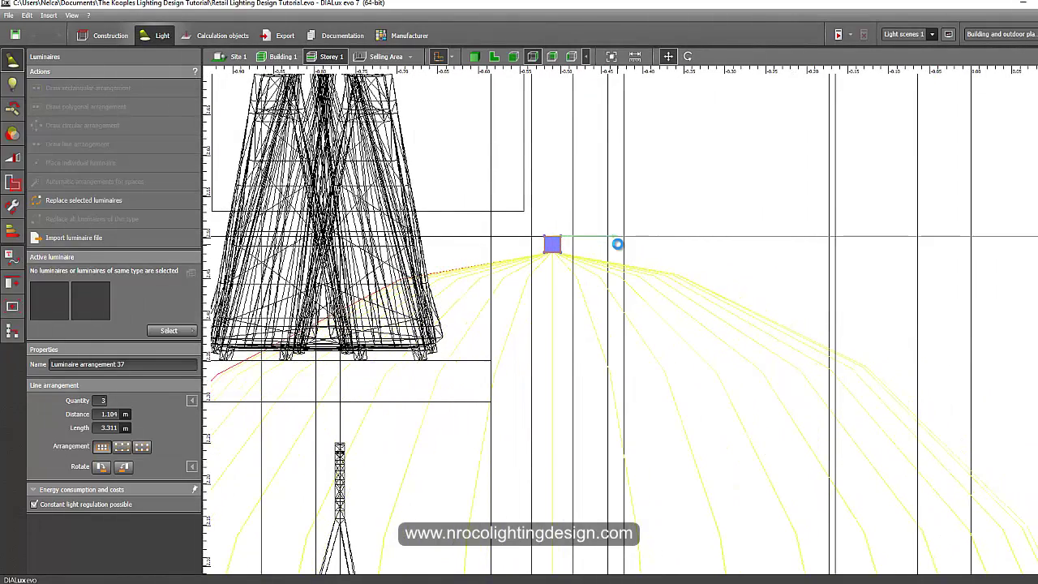
- Inspect the placed LED strip luminaires above the hanging niche in the 3D view of the Selling Area
scroll(620, 247, "down", 2)
left_click(475, 56)
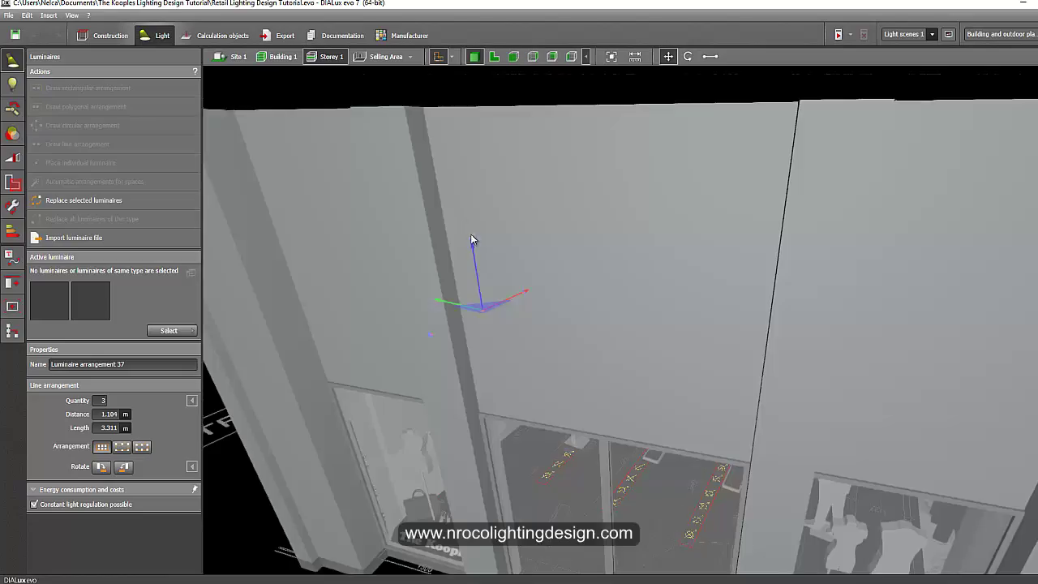
scroll(470, 239, "down", 4)
left_click(371, 58)
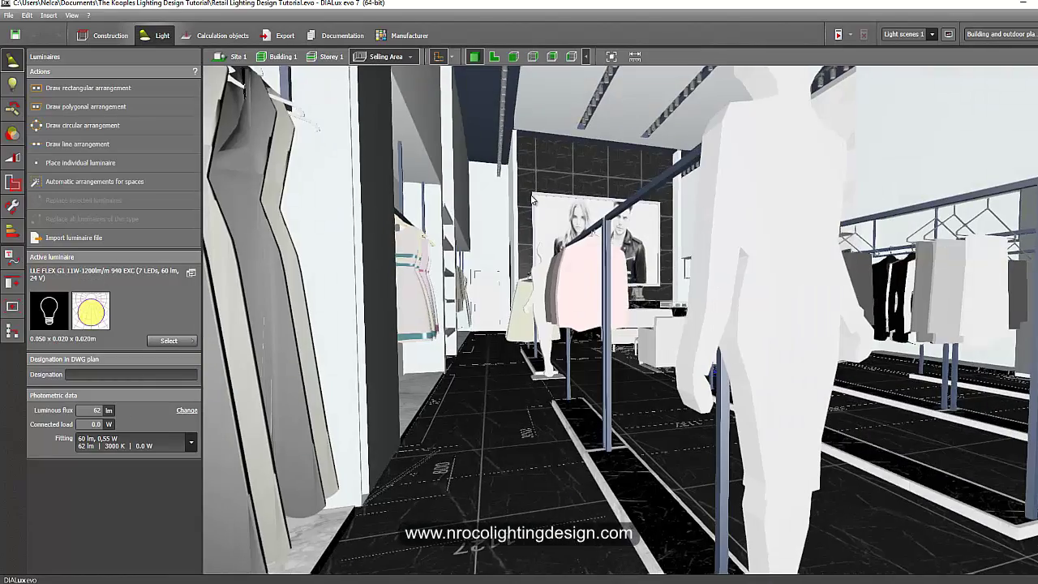
middle_click_drag(531, 199, 585, 248)
scroll(544, 205, "down", 1)
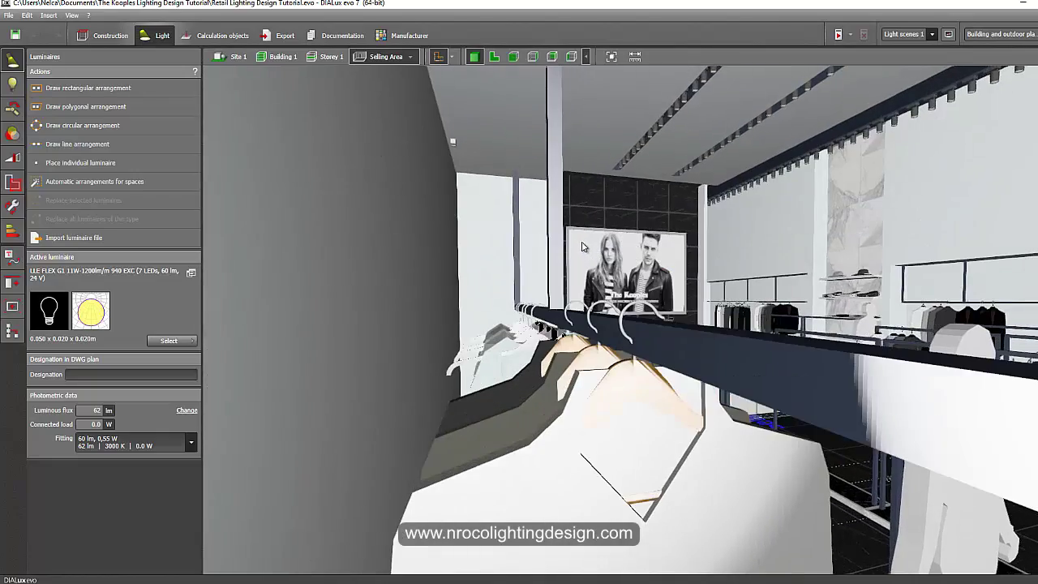
middle_click_drag(455, 115, 459, 141)
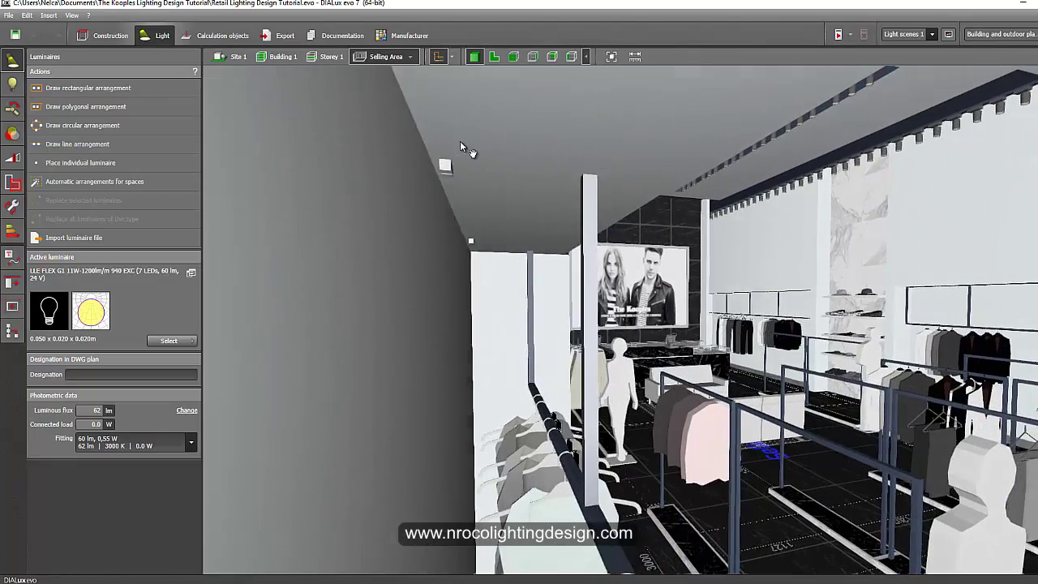
left_click_drag(459, 142, 456, 152)
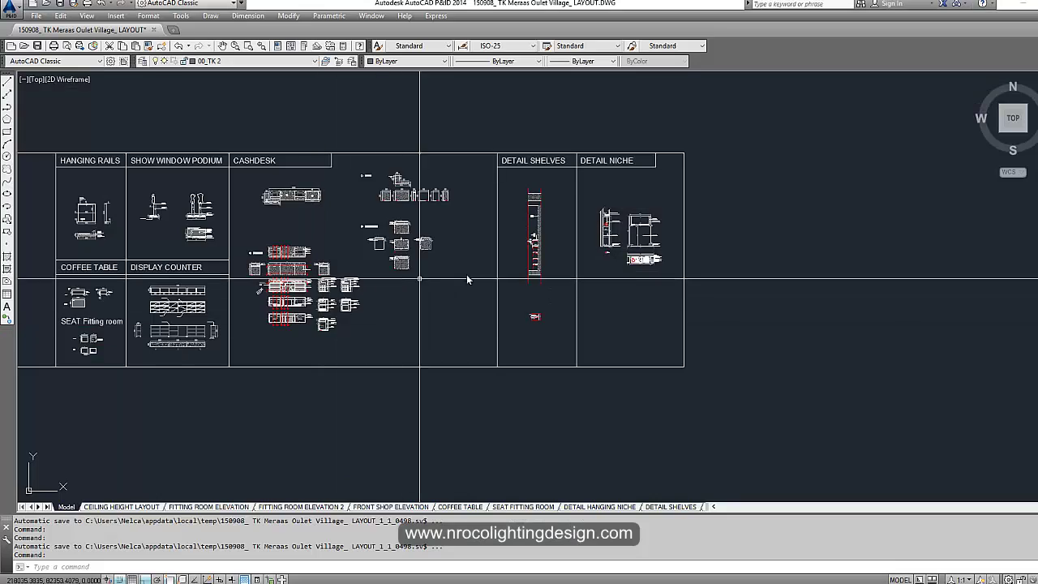
- Examine the recess for the 4000°K LED strip in the DETAIL NICHE section of the AutoCAD layout drawing
scroll(531, 296, "up", 2)
scroll(510, 316, "down", 4)
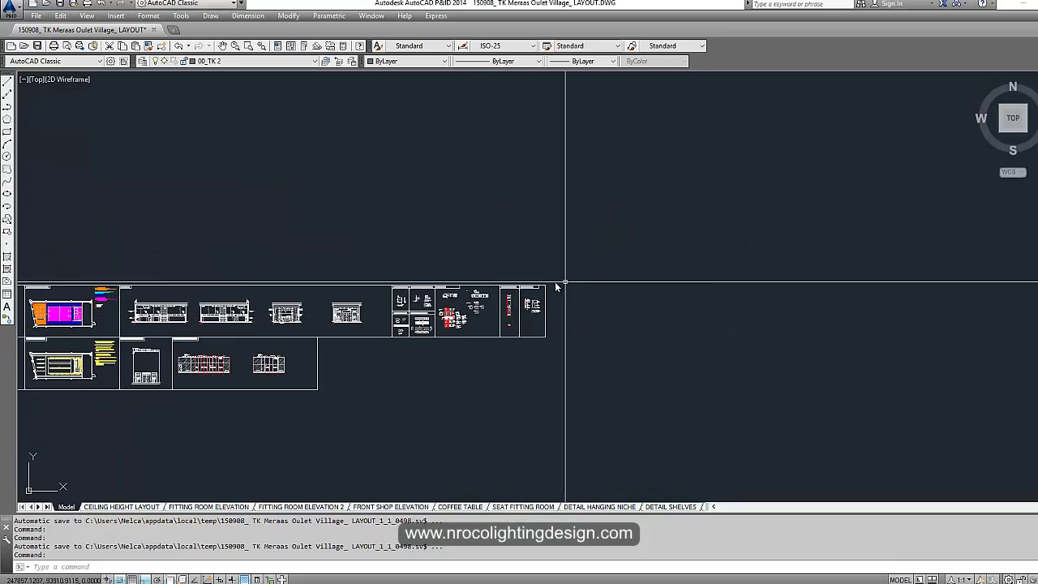
scroll(428, 364, "up", 10)
mouse_move(626, 177)
middle_mouse_down()
mouse_move(593, 296)
mouse_move(581, 296)
middle_mouse_up()
scroll(625, 244, "down", 5)
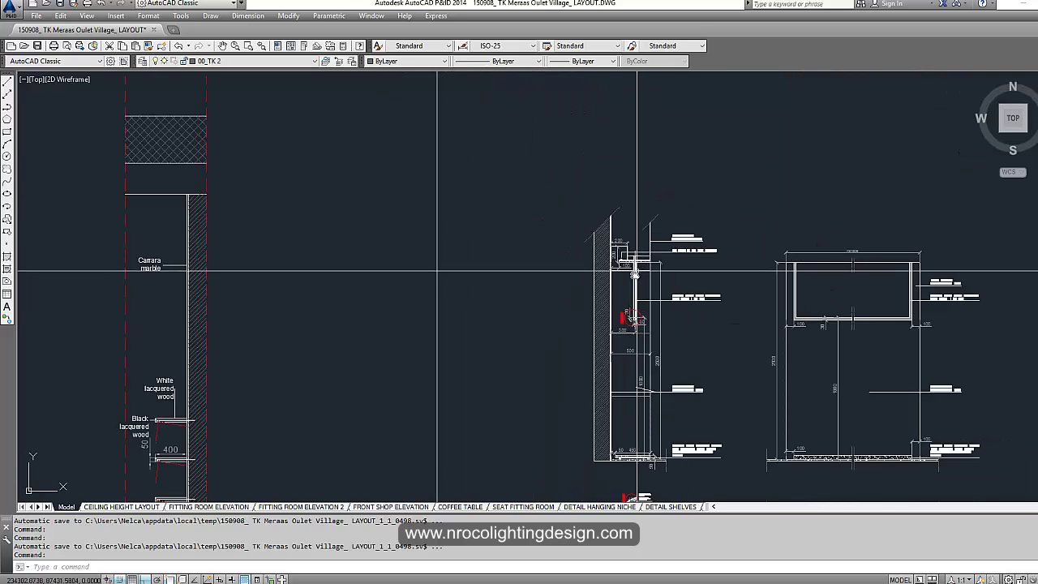
scroll(620, 243, "up", 4)
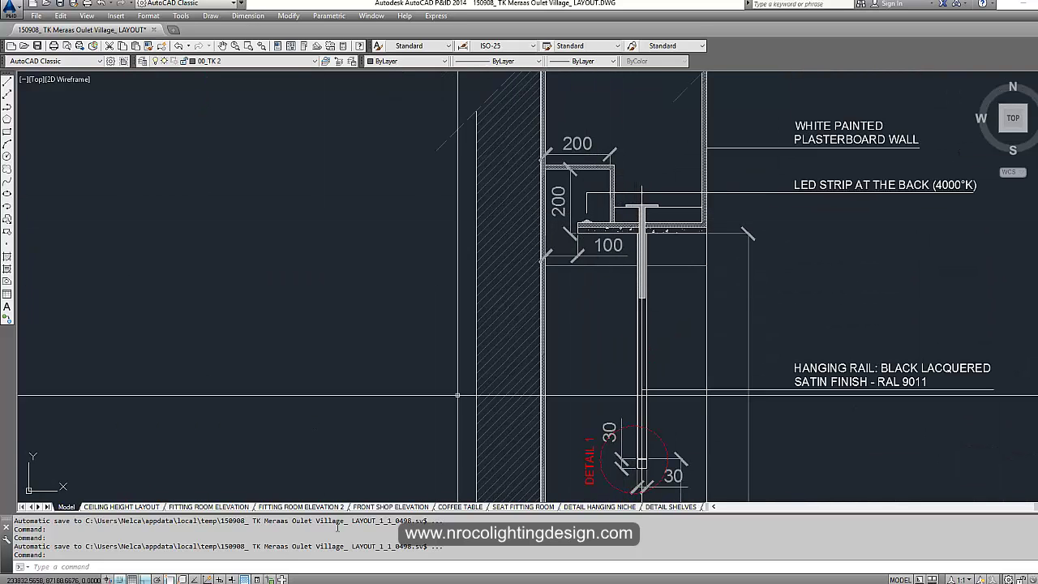
mouse_move(290, 583)
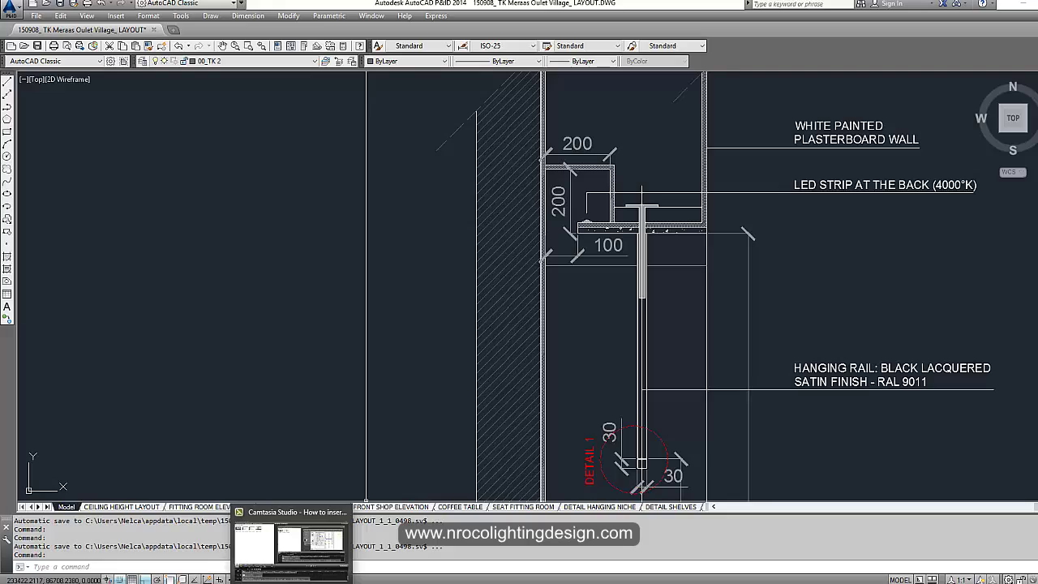
- Return to DIALux evo and draw a rectangular cutout about 0.33 m by 0.02 m in the surface above the hanging niche
left_click(247, 583)
right_click_drag(382, 314, 358, 320)
scroll(357, 319, "up", 6)
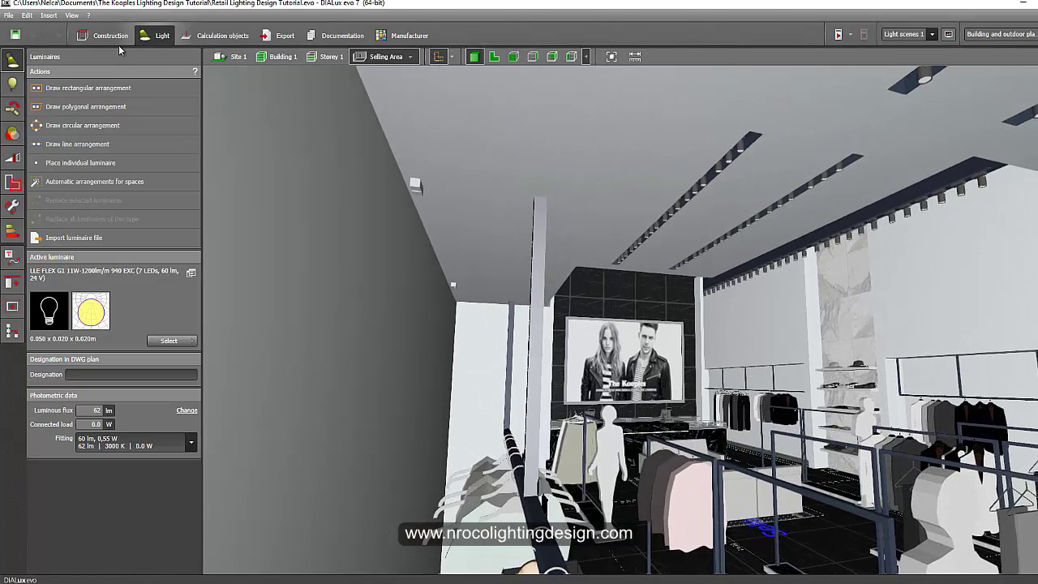
left_click(111, 37)
left_click(12, 283)
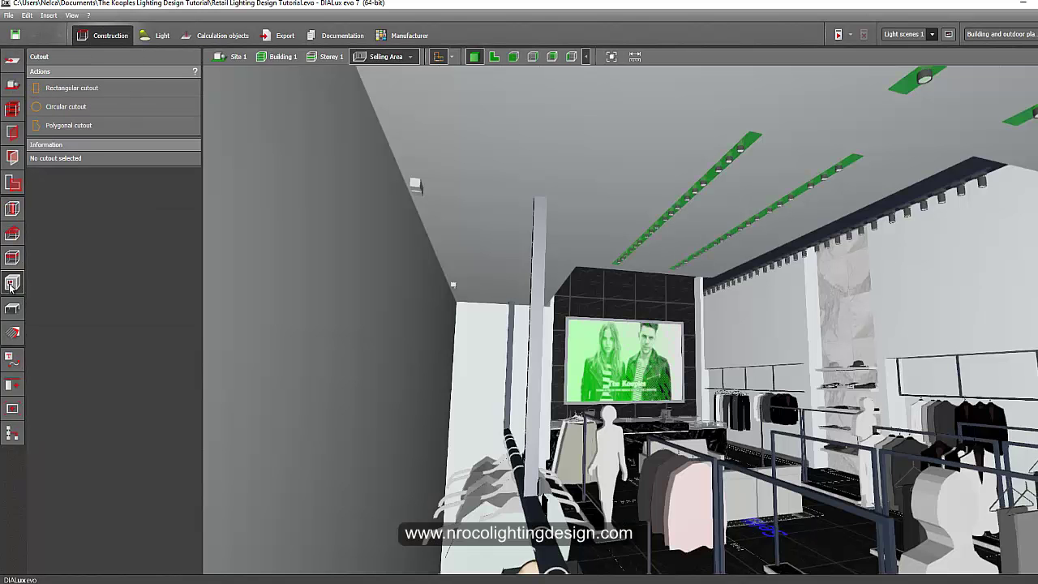
left_click(71, 88)
middle_click_drag(449, 169, 452, 176)
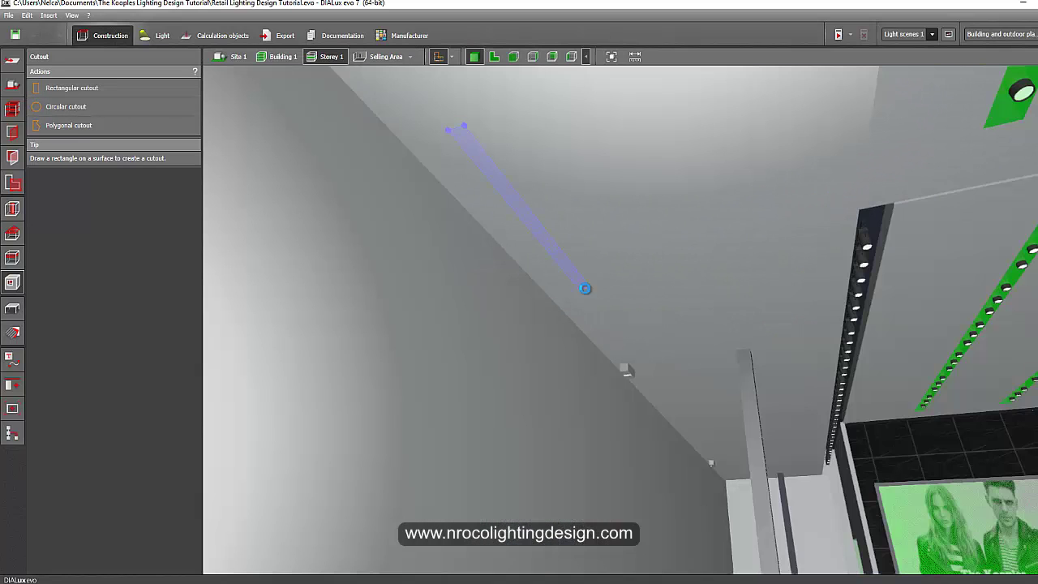
left_click(584, 287)
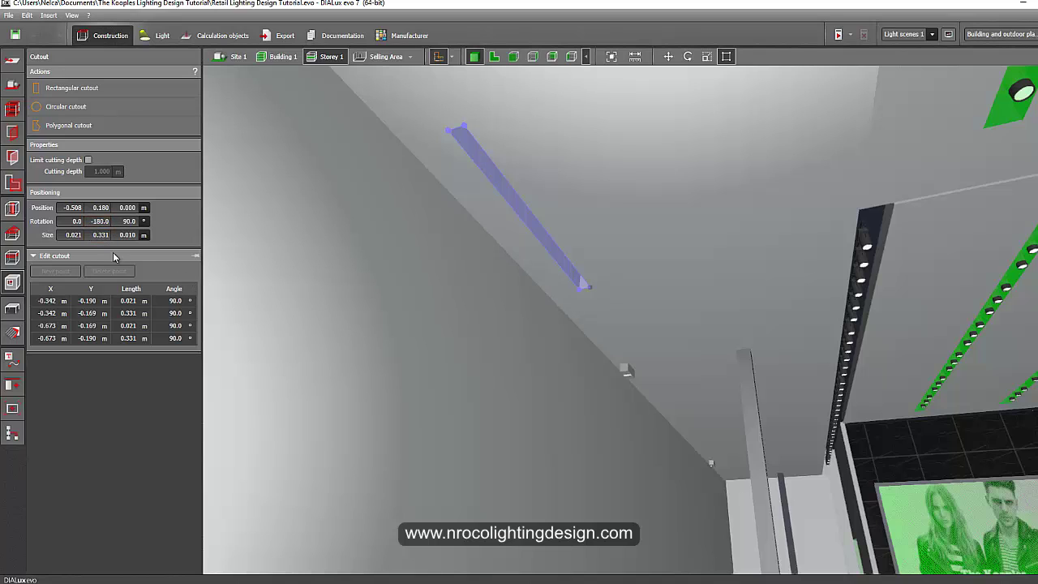
- Consult the niche recess dimensions in the AutoCAD section and limit the cutout's cutting depth to 0.2 m
left_click(89, 160)
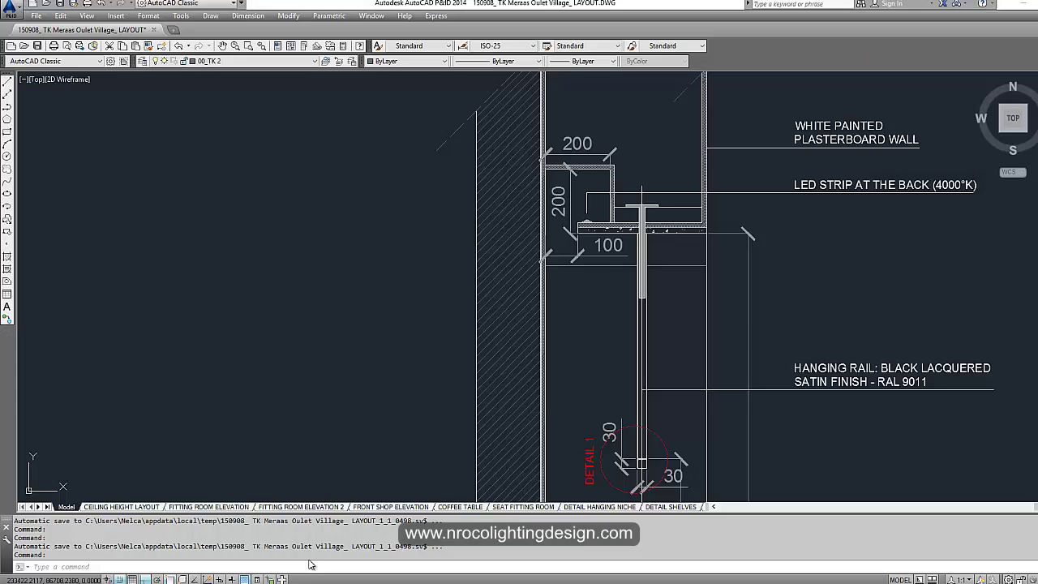
type("d")
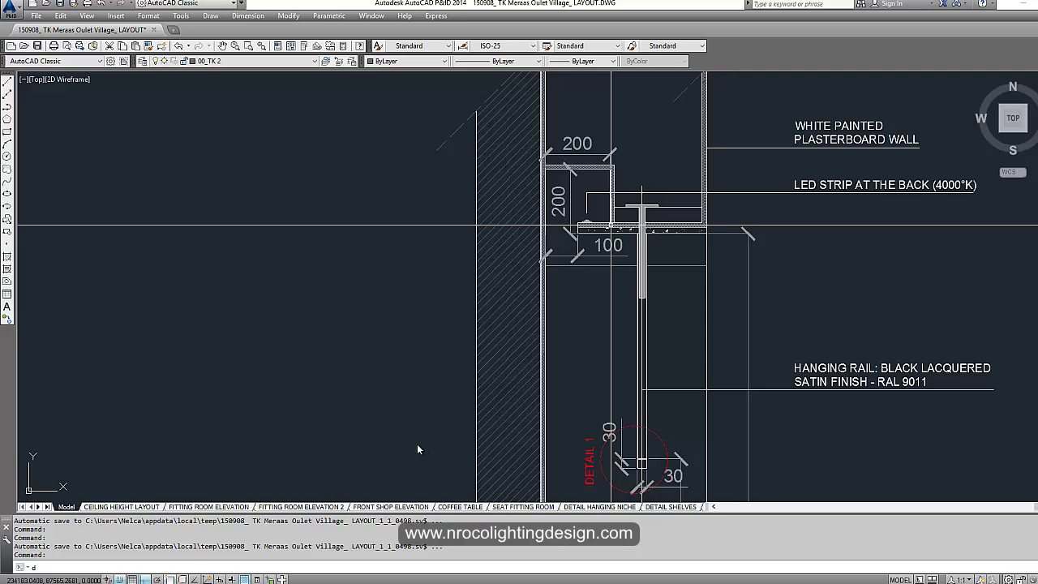
type("i")
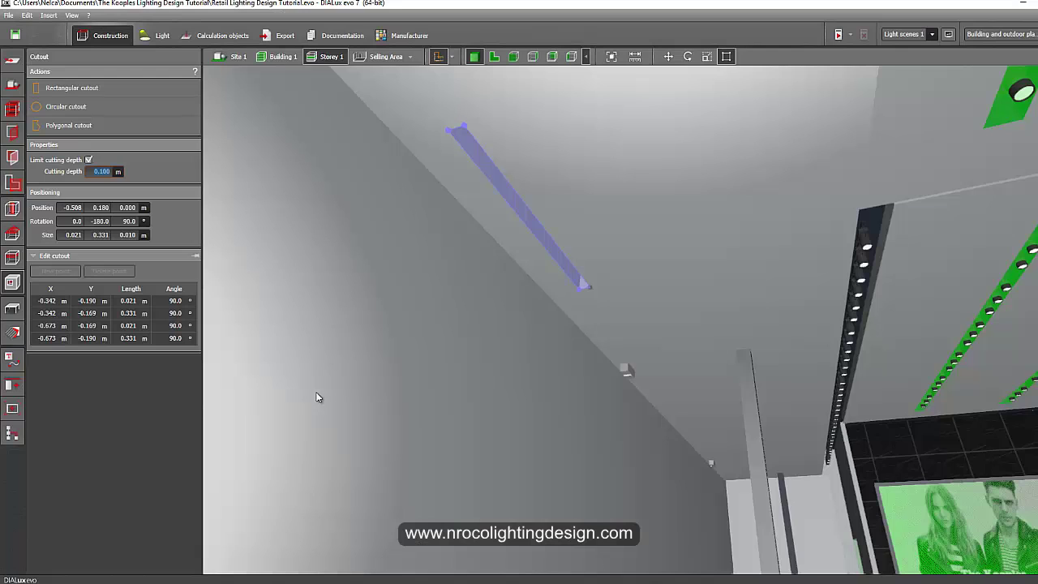
type("0.2")
key("Return")
- In the floor plan, move the cutout's rear edge to the wall line and extend its near end to X 1.149 m, beyond the niche
left_click(493, 57)
scroll(487, 191, "up", 2)
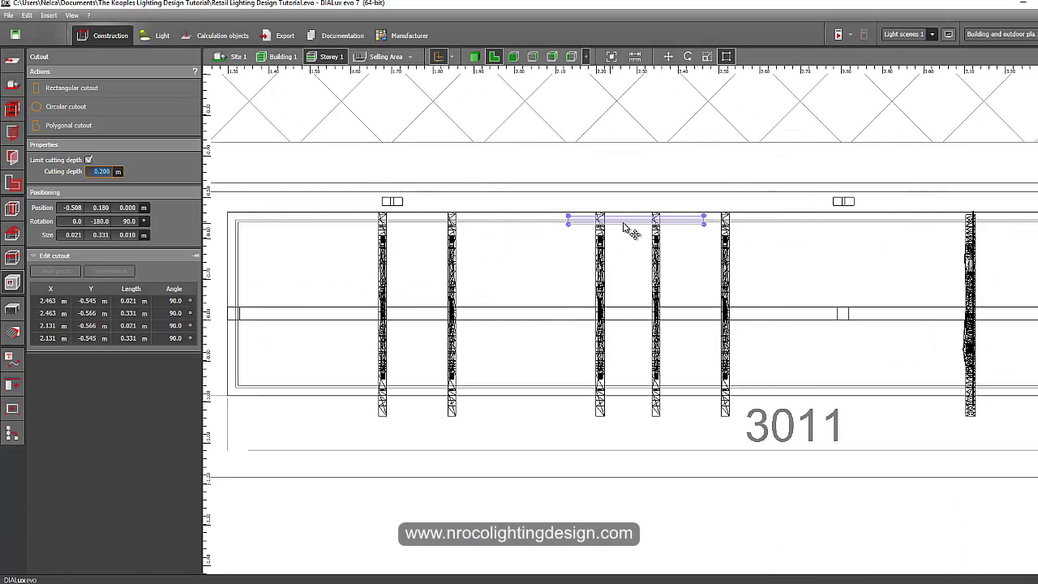
left_click_drag(567, 217, 560, 192)
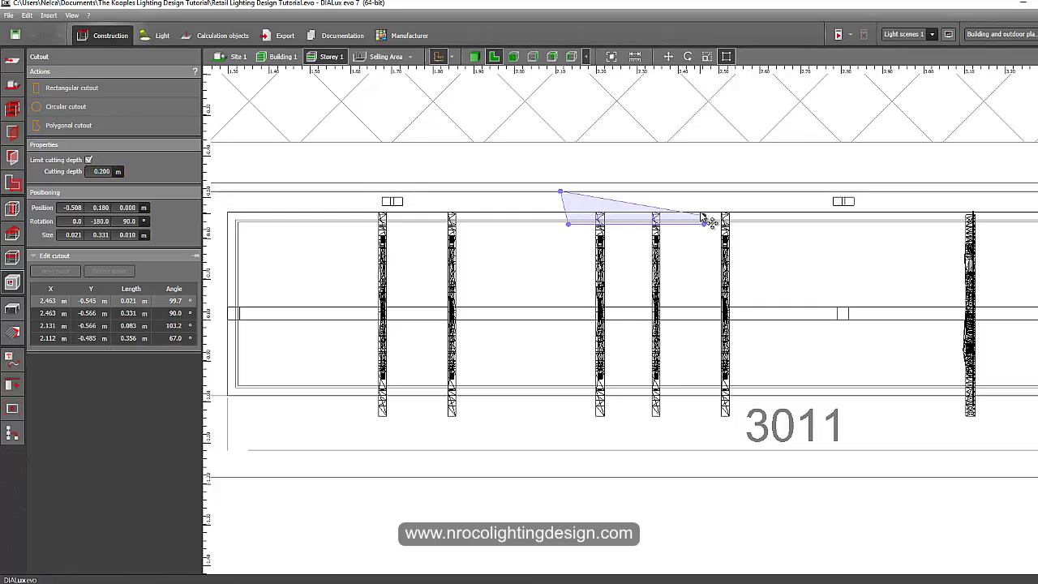
left_click_drag(704, 219, 703, 192)
left_click_drag(567, 224, 241, 212)
middle_click_drag(257, 216, 496, 243)
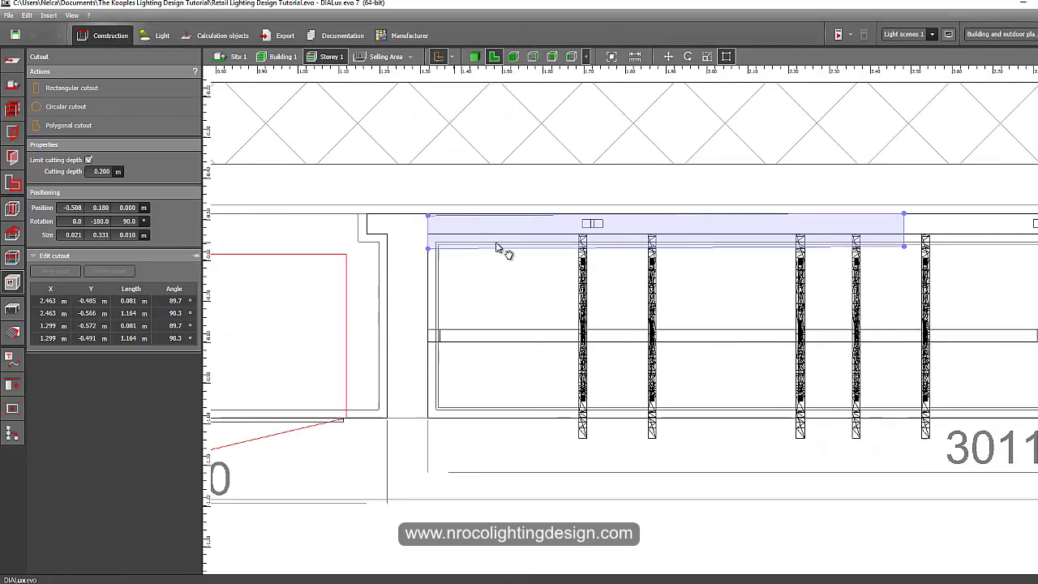
scroll(462, 237, "up", 2)
left_click_drag(463, 216, 381, 235)
- Extend the cutout's opposite end to X 4.460 m past the niche, making it a 3.311 m by 0.050 m rectangle
scroll(491, 316, "down", 3)
middle_click_drag(795, 285, 462, 281)
scroll(572, 243, "up", 2)
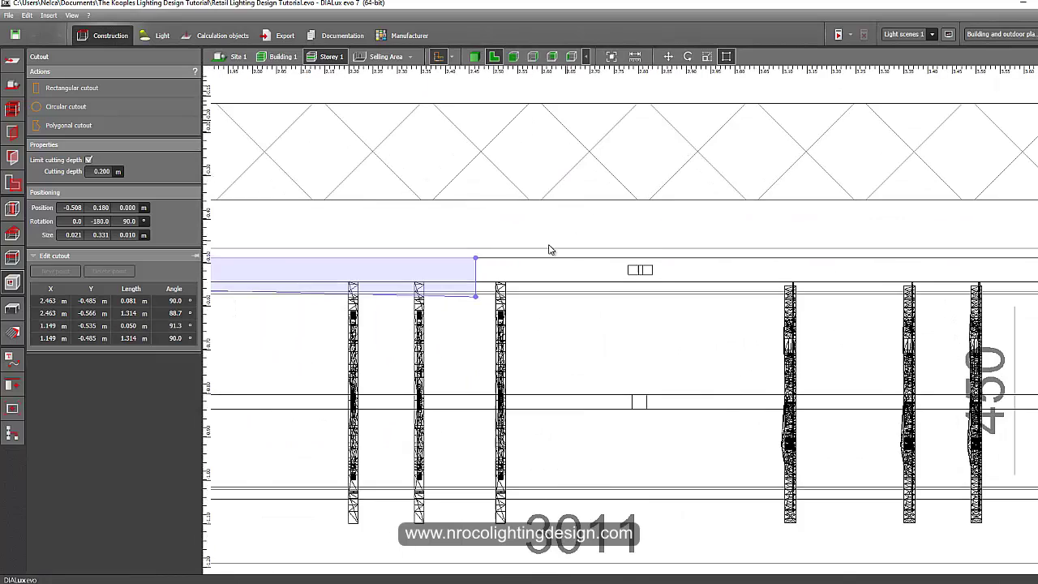
scroll(695, 311, "down", 2)
middle_click_drag(694, 311, 524, 274)
scroll(524, 273, "up", 1)
scroll(521, 279, "down", 2)
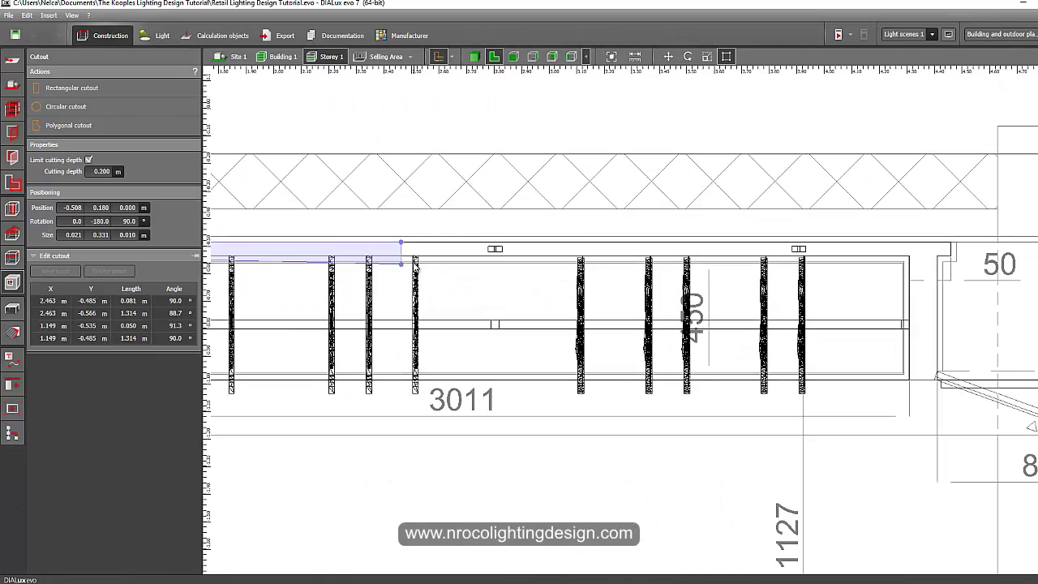
left_click_drag(401, 241, 950, 241)
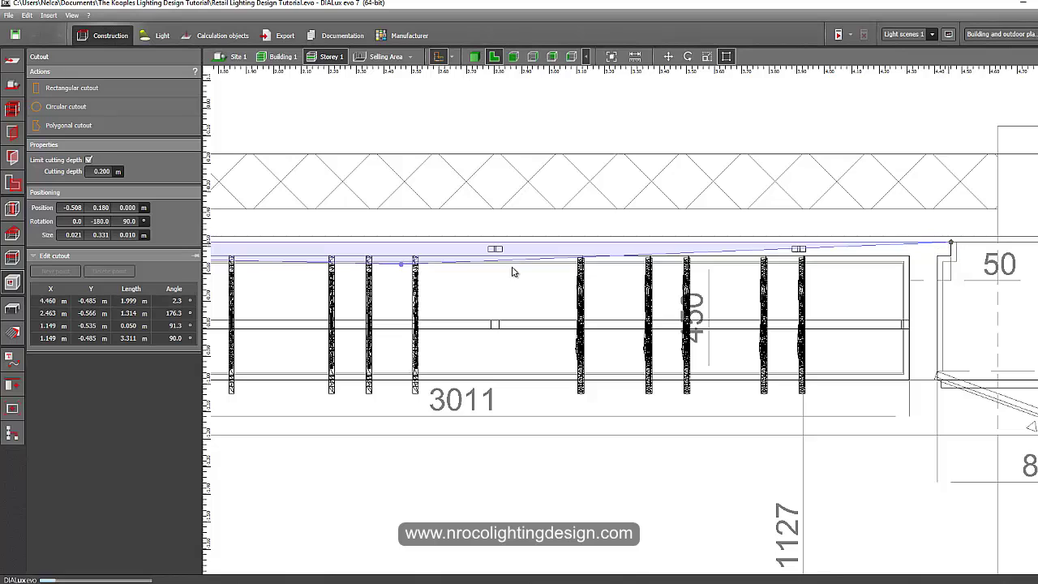
left_click_drag(400, 263, 950, 255)
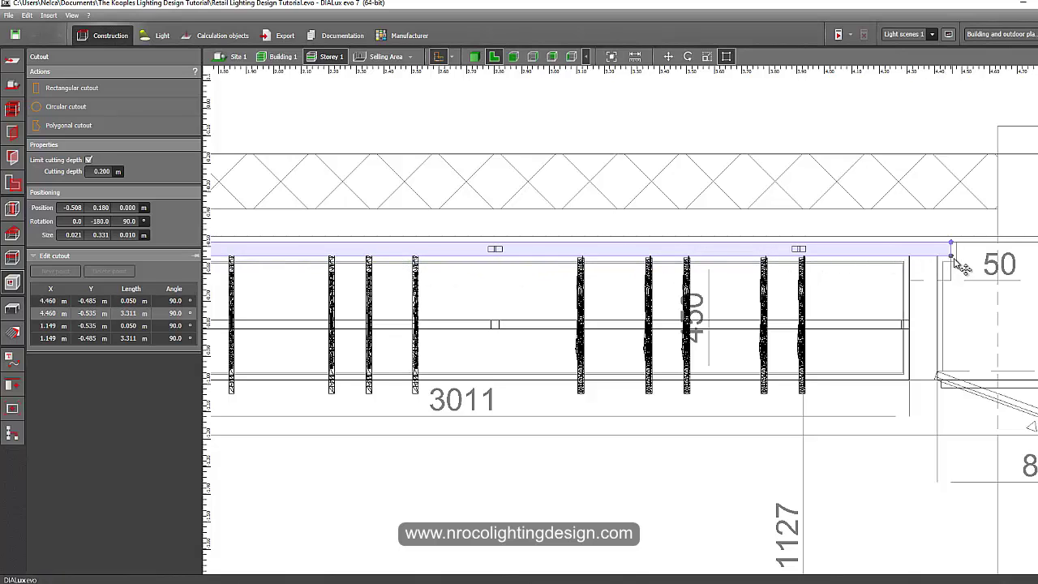
- Examine the lengthened recess behind the hanging niche in 3D, from inside the Selling Area
left_click(473, 56)
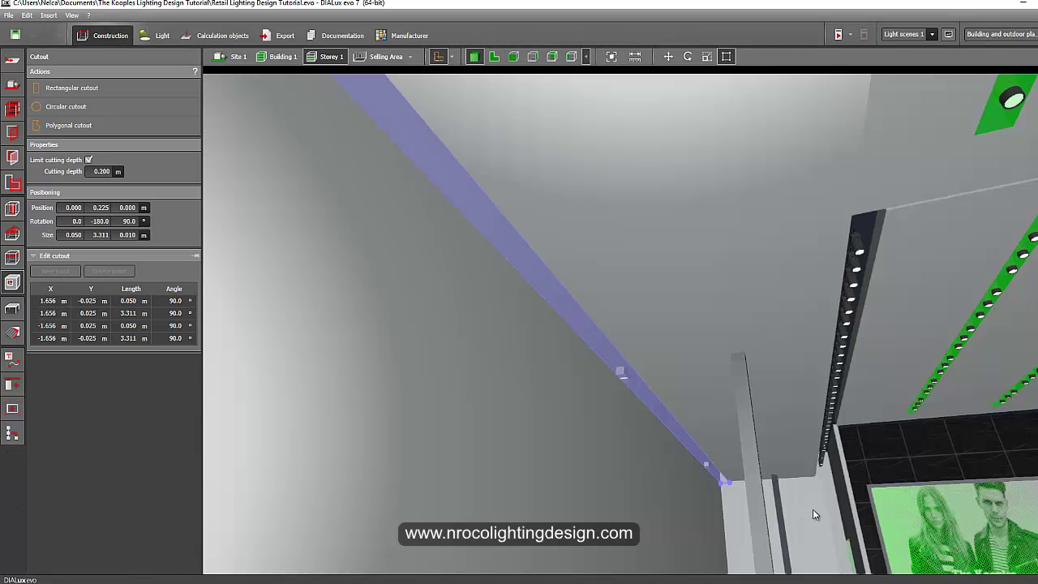
left_click(13, 308)
mouse_move(552, 359)
right_mouse_down()
mouse_move(542, 359)
mouse_move(559, 366)
right_mouse_up()
middle_click_drag(560, 367, 564, 376)
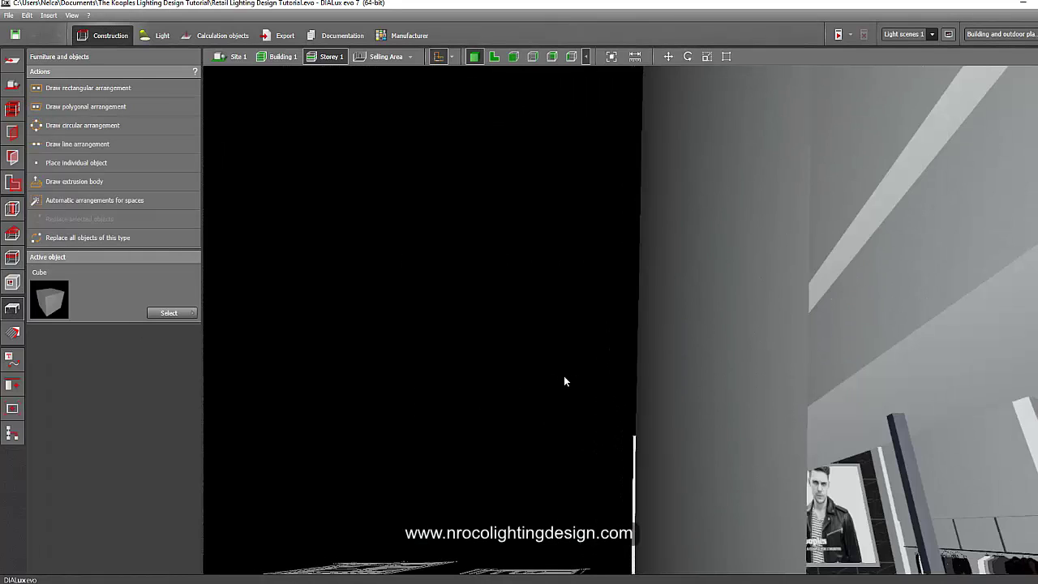
left_click(386, 57)
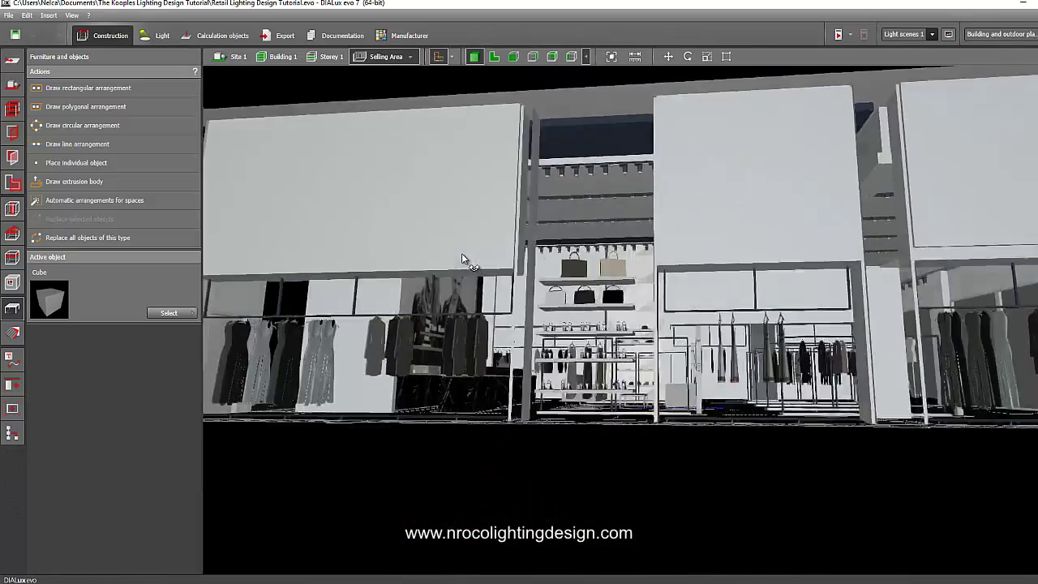
scroll(702, 343, "up", 2)
right_click_drag(703, 346, 484, 381)
right_click_drag(578, 361, 435, 378)
right_click_drag(512, 397, 406, 372)
scroll(378, 313, "up", 8)
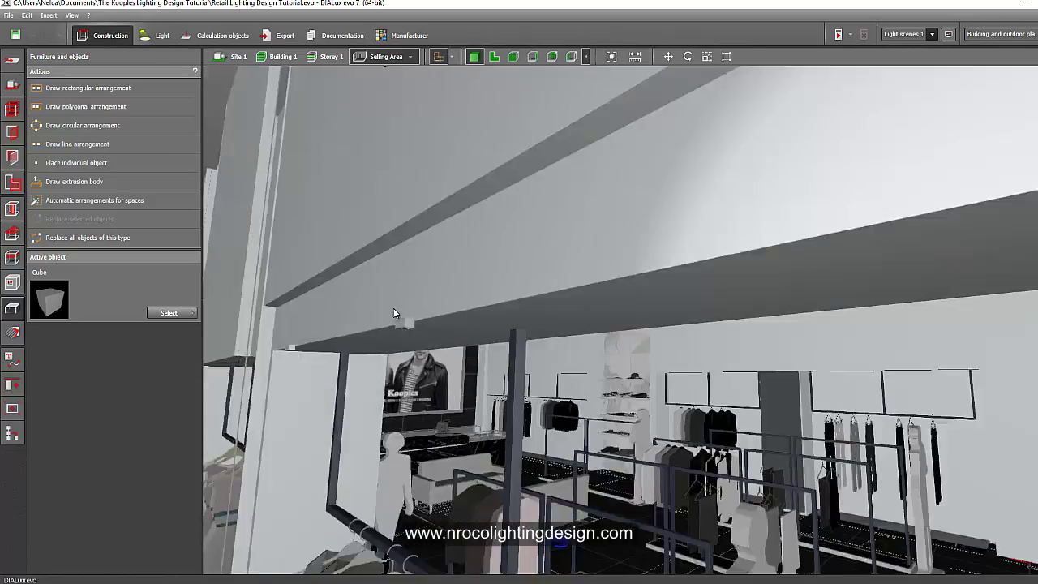
scroll(458, 321, "up", 3)
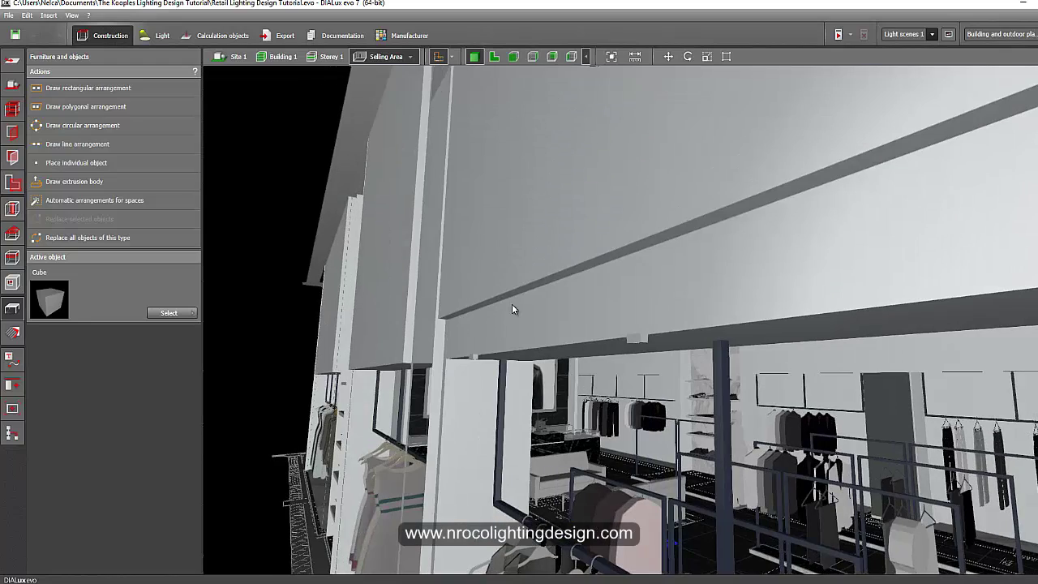
scroll(486, 332, "up", 3)
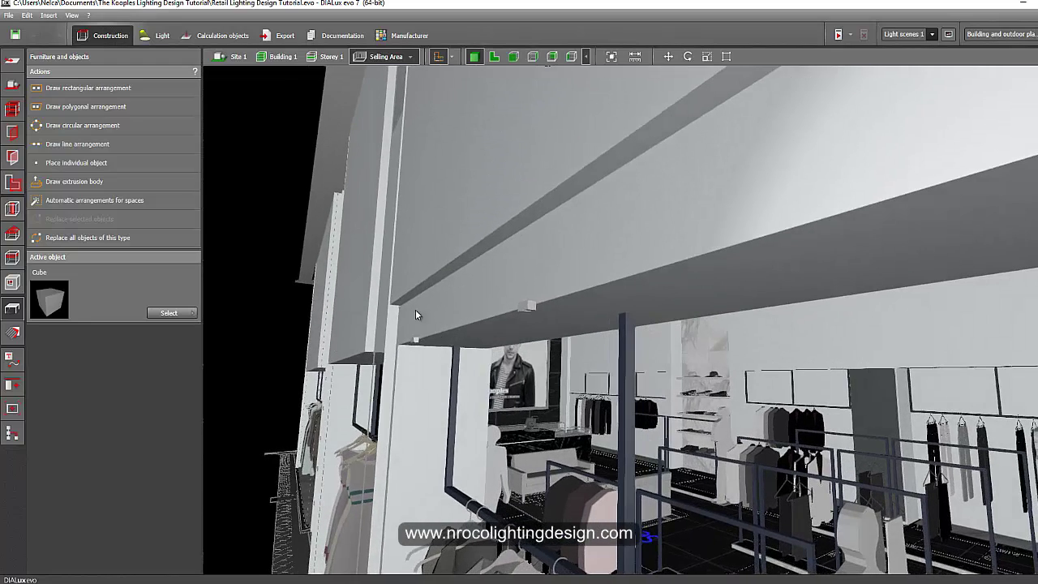
- Try a cutout width of 0.2 m and check its outline in the Storey 1 floor plan
left_click(12, 331)
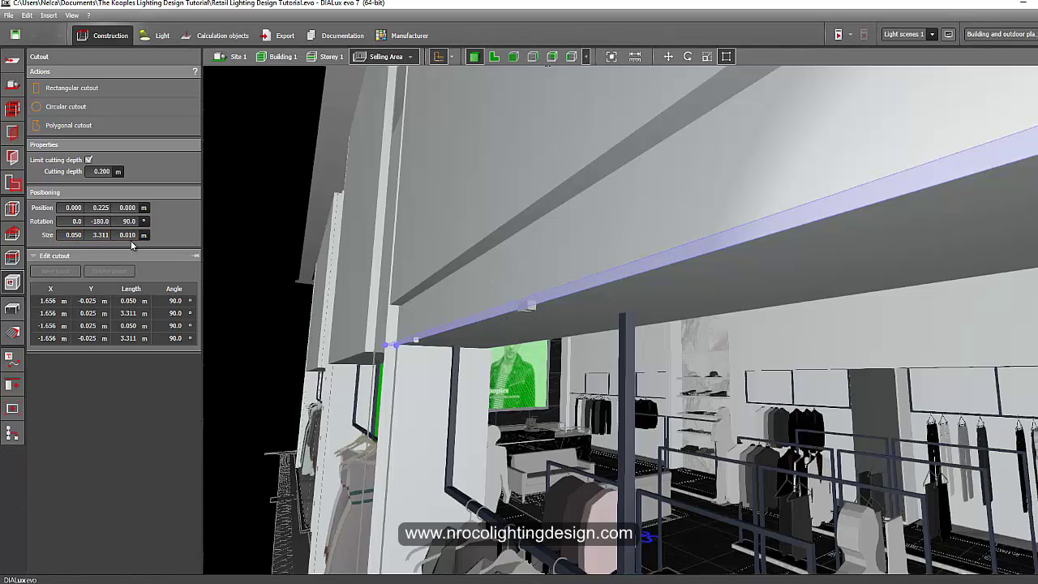
left_click(75, 236)
type("0.2")
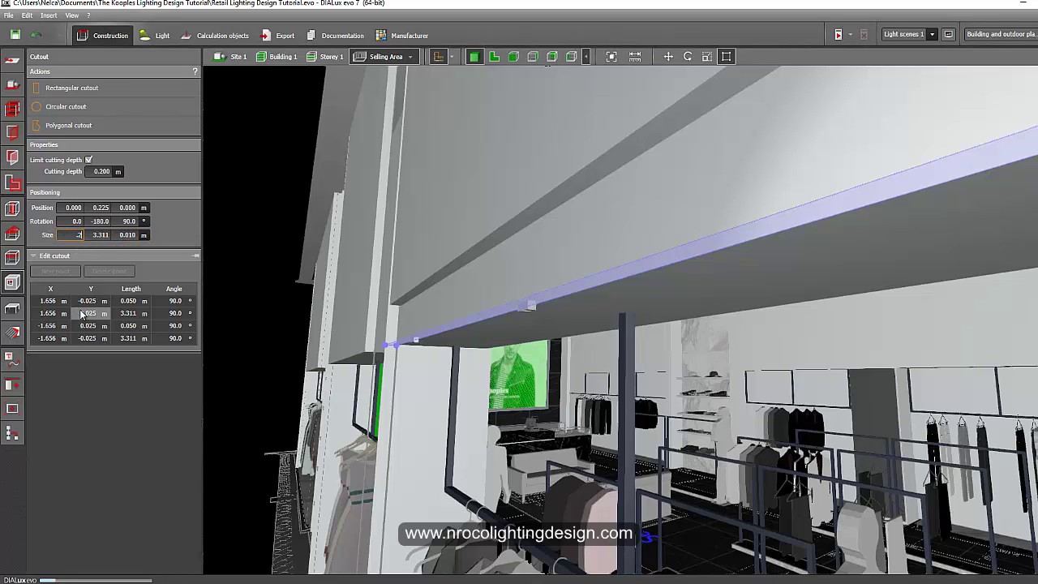
key("Return")
left_click(494, 57)
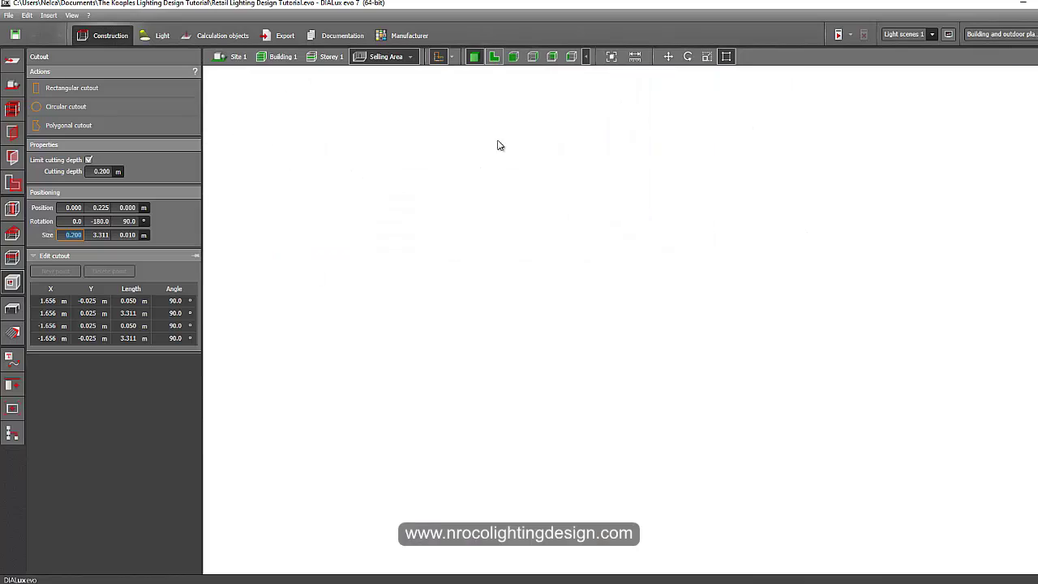
left_click(326, 57)
middle_click_drag(389, 123, 528, 122)
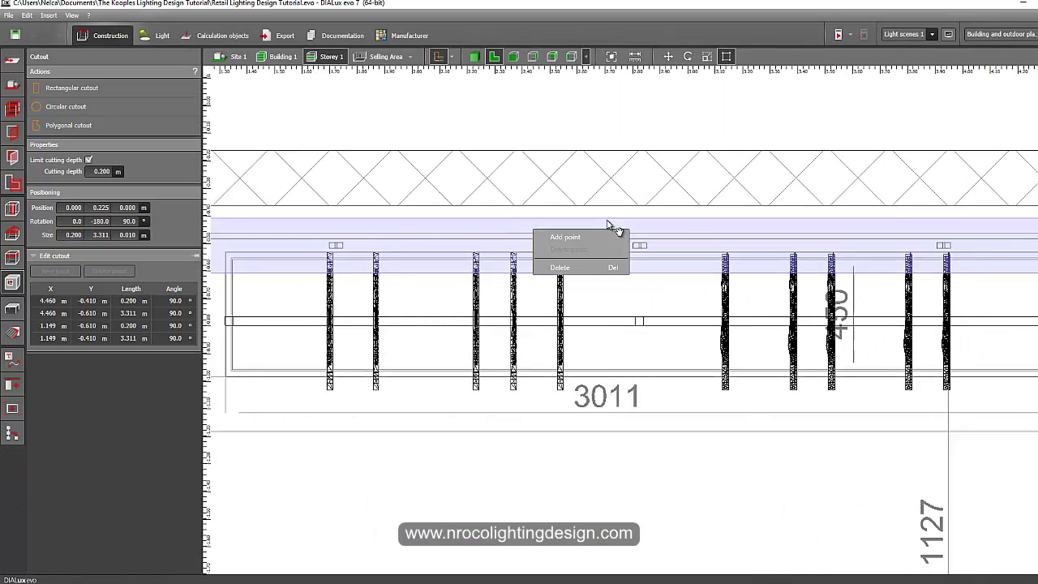
scroll(624, 231, "down", 3)
middle_click_drag(706, 273, 464, 282)
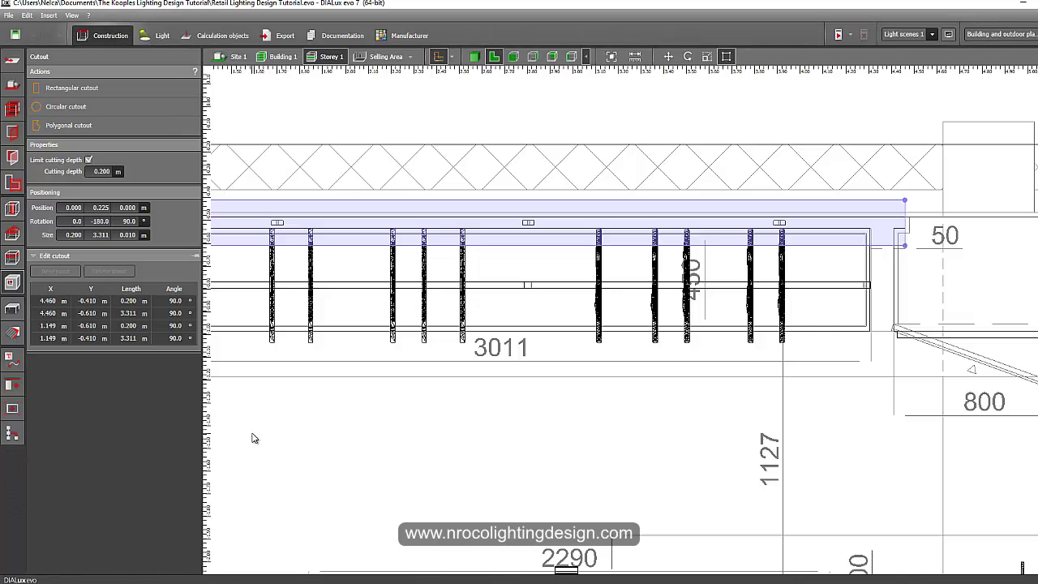
- Set the cutout's width to 0.05 m and check the recess in the 3D view
left_click(73, 234)
type("0.05")
key("Return")
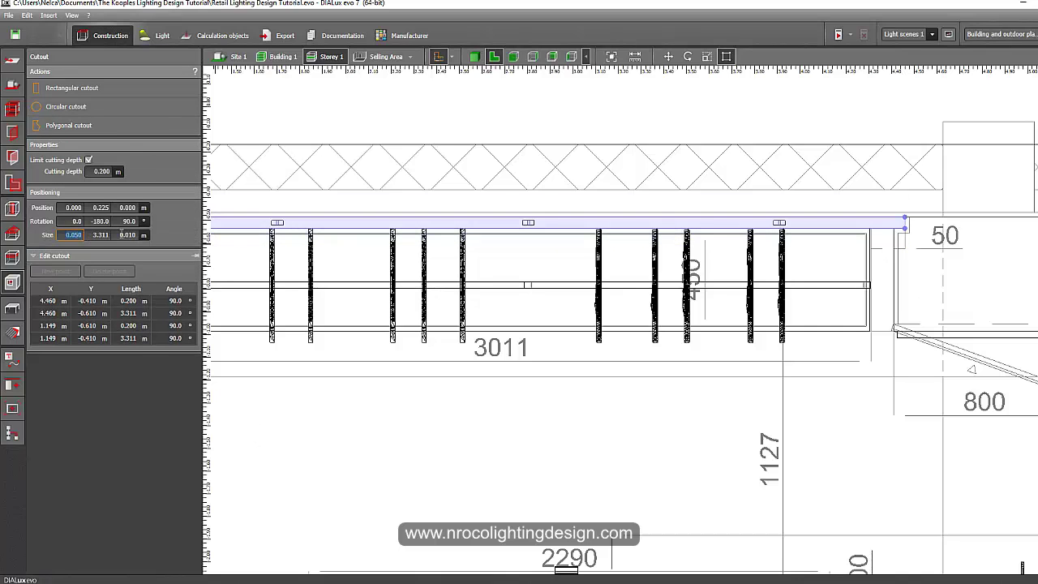
left_click(473, 57)
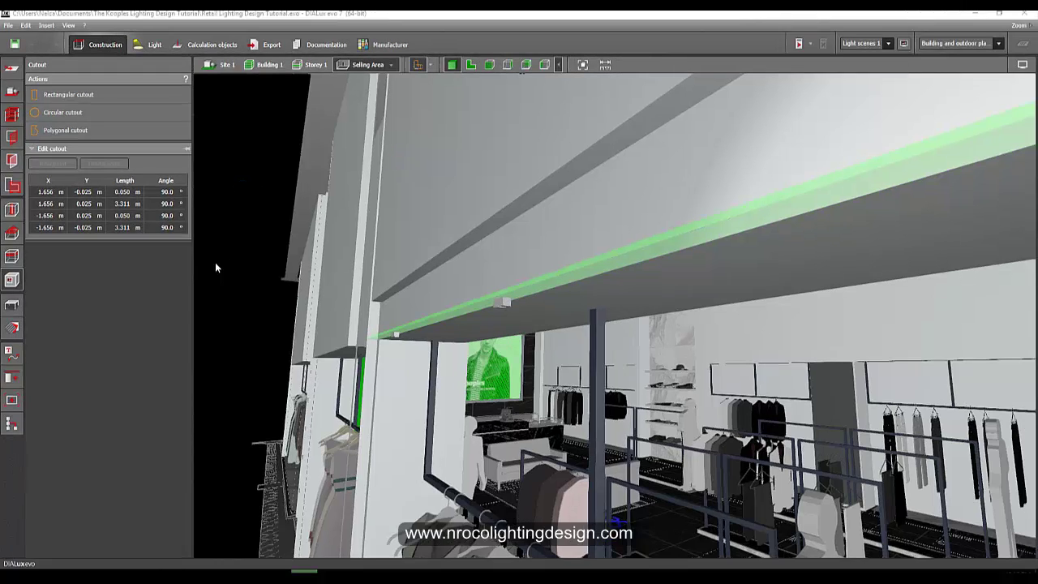
right_click_drag(297, 246, 306, 236)
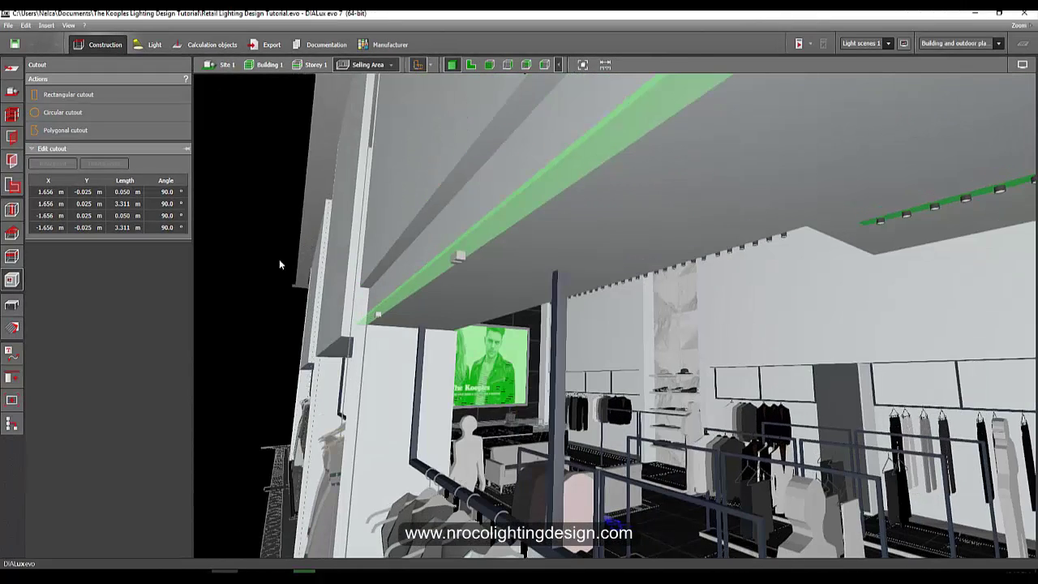
left_click(281, 218)
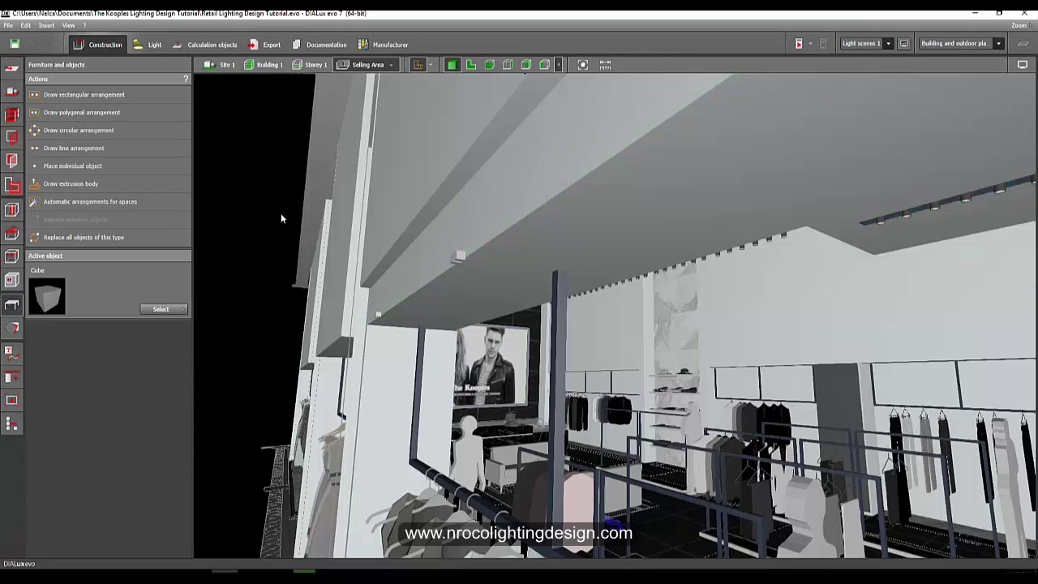
right_click_drag(285, 206, 353, 220)
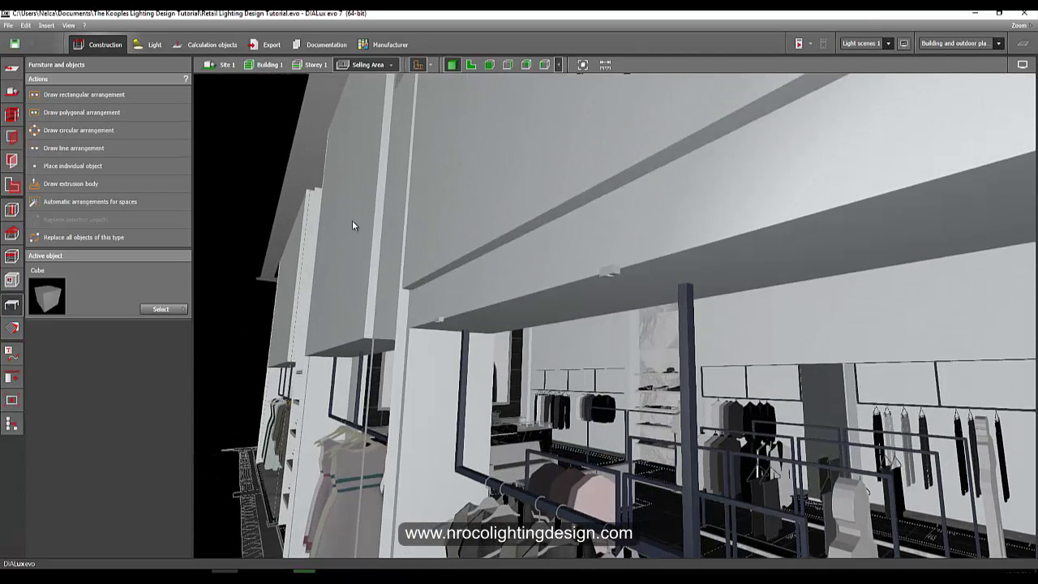
- Select the line arrangement of three LED strip luminaires above the hanging niche and locate it in the Storey 1 floor plan
left_click(612, 273)
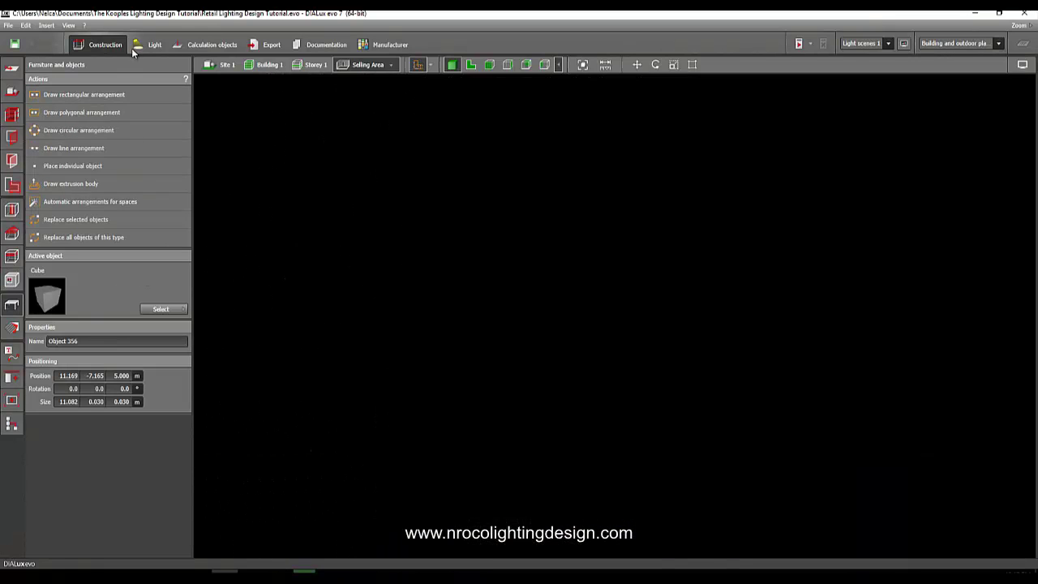
left_click(144, 45)
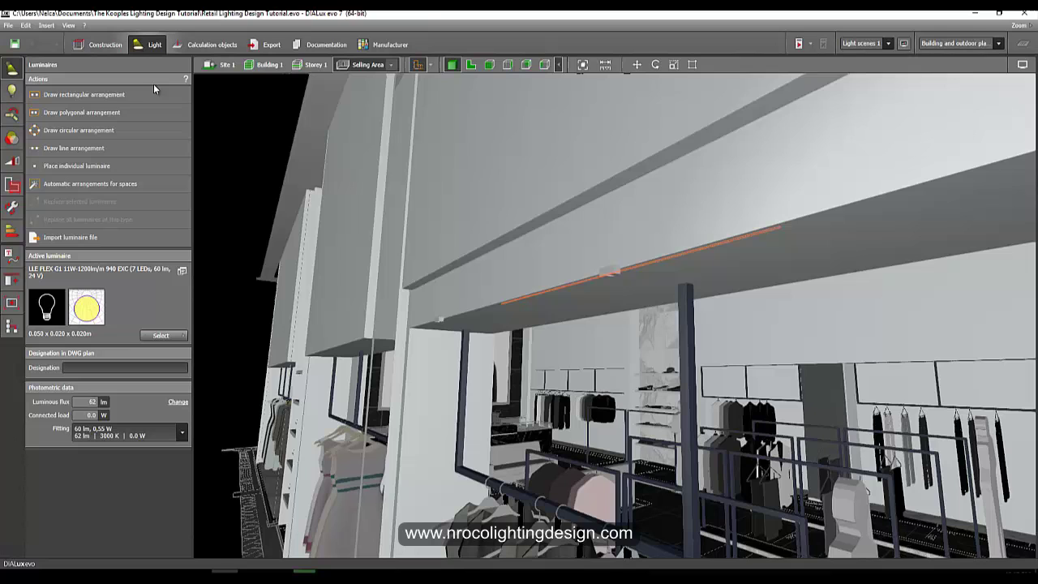
left_click(616, 264)
left_click(470, 68)
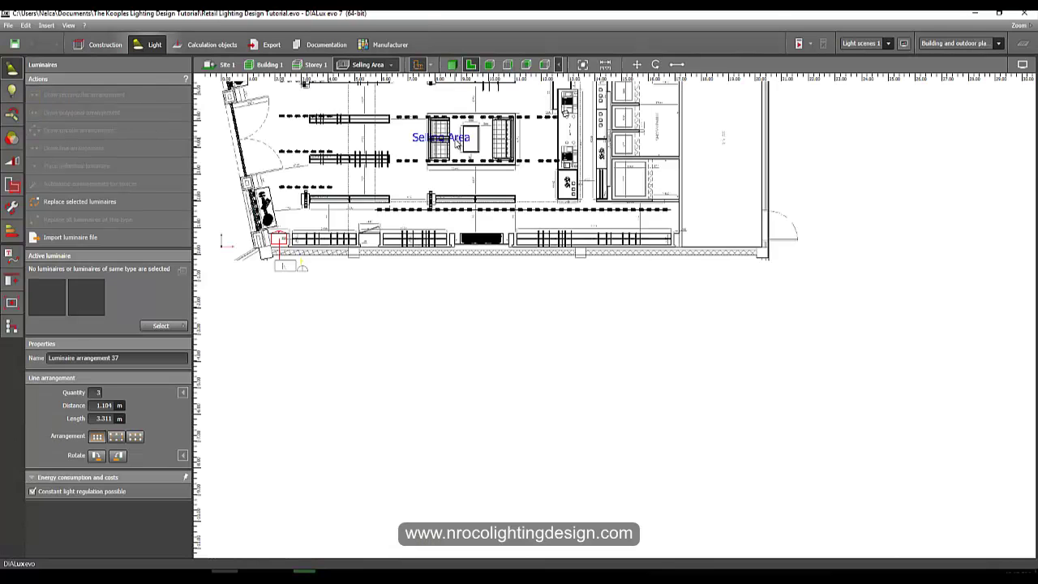
scroll(365, 150, "up", 5)
middle_click_drag(363, 146, 365, 175)
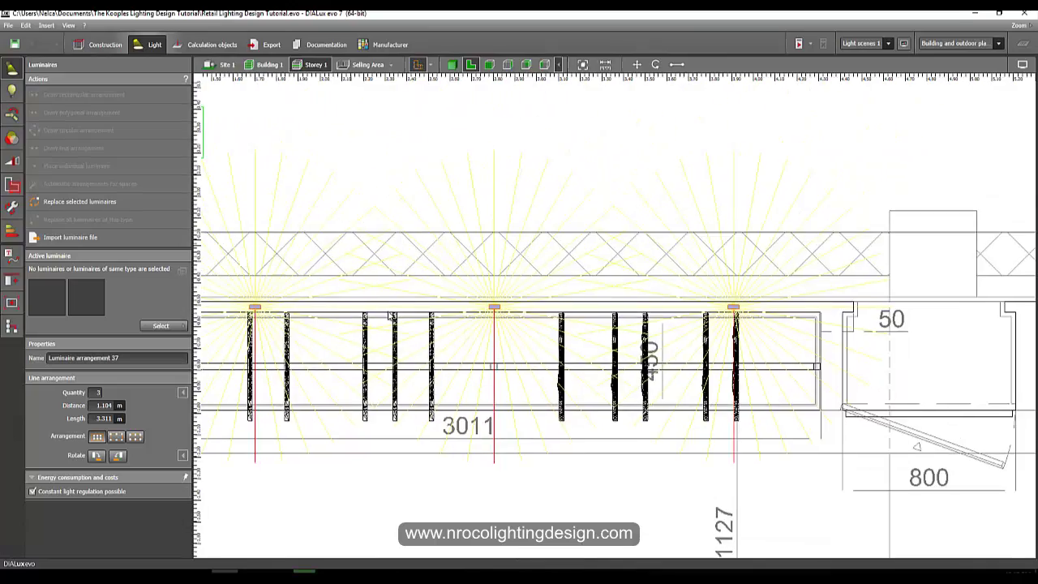
scroll(386, 310, "down", 2)
middle_click_drag(423, 293, 515, 258)
scroll(423, 271, "up", 2)
scroll(338, 289, "up", 2)
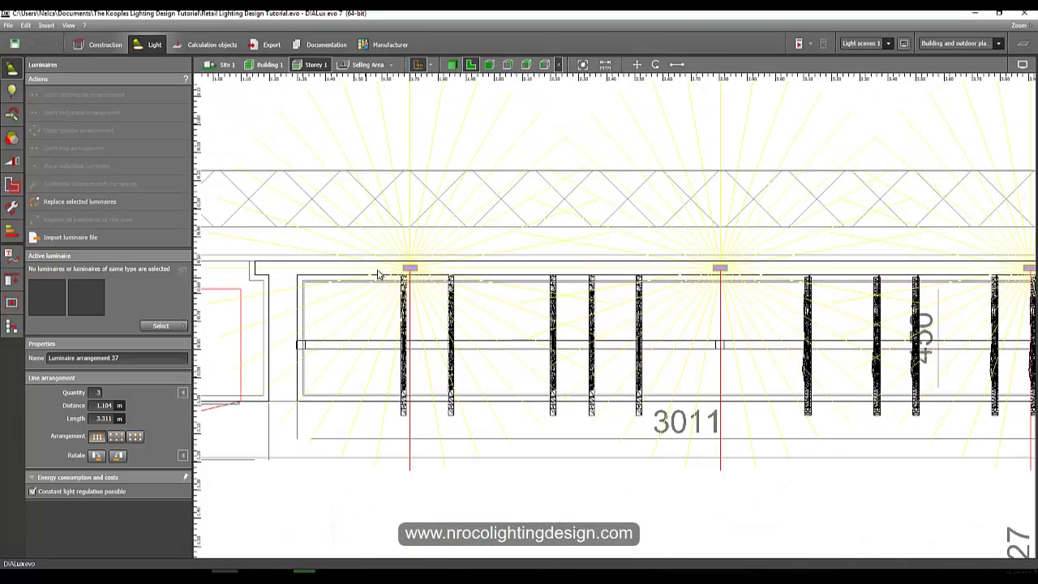
- In the side view, move the LED strip arrangement vertically up to the top of the recess
left_click(507, 65)
scroll(500, 262, "down", 2)
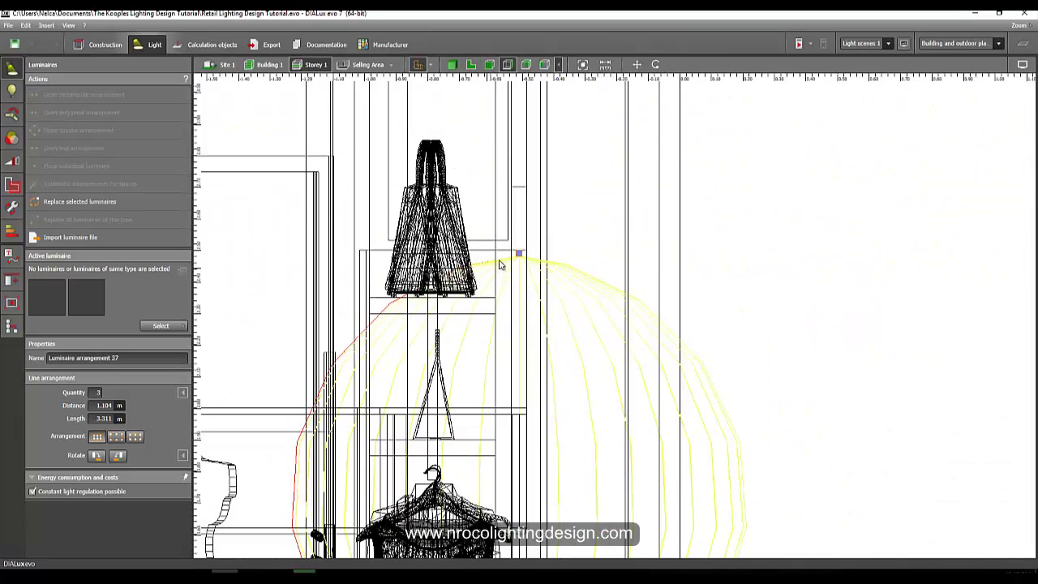
scroll(527, 254, "up", 2)
scroll(525, 250, "down", 1)
scroll(525, 250, "up", 3)
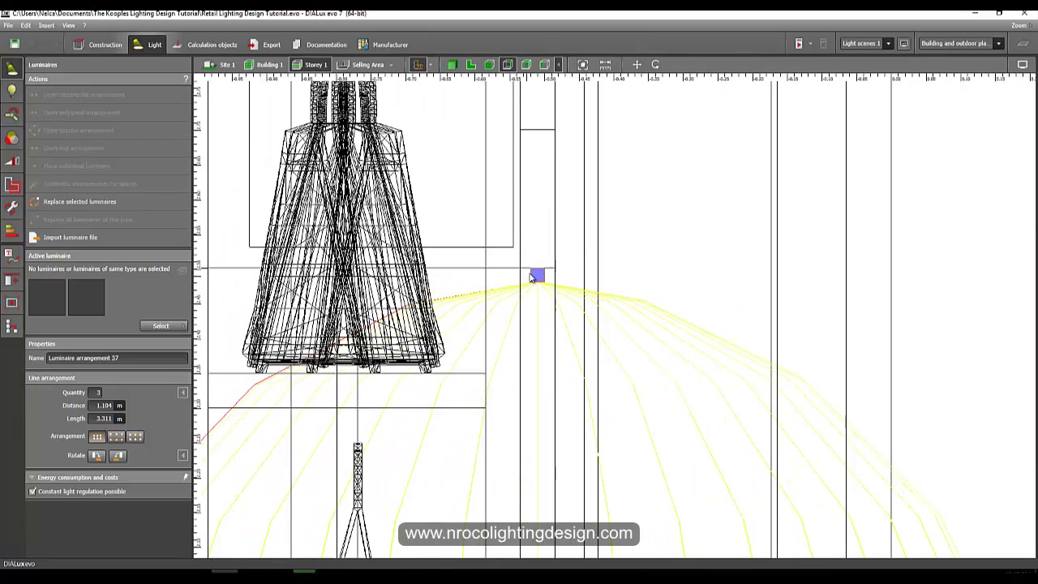
right_click(535, 275)
left_click(558, 280)
left_click_drag(557, 223, 547, 127)
middle_click_drag(563, 157, 554, 231)
left_click_drag(522, 188, 526, 150)
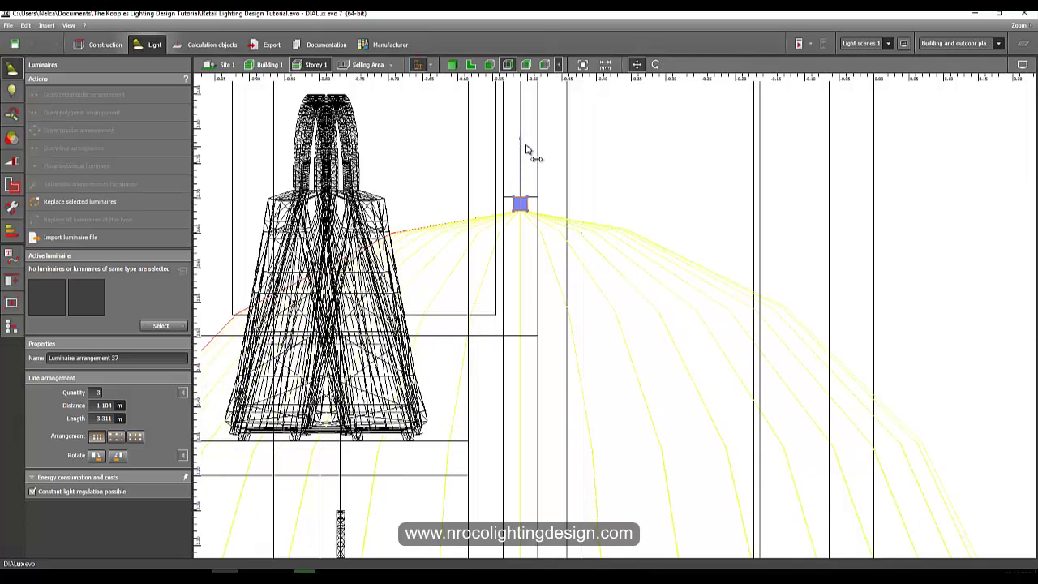
- Consult the LED strip's position in the AutoCAD niche section, and return to DIALux evo to check the raised luminaires in 3D
scroll(508, 224, "down", 2)
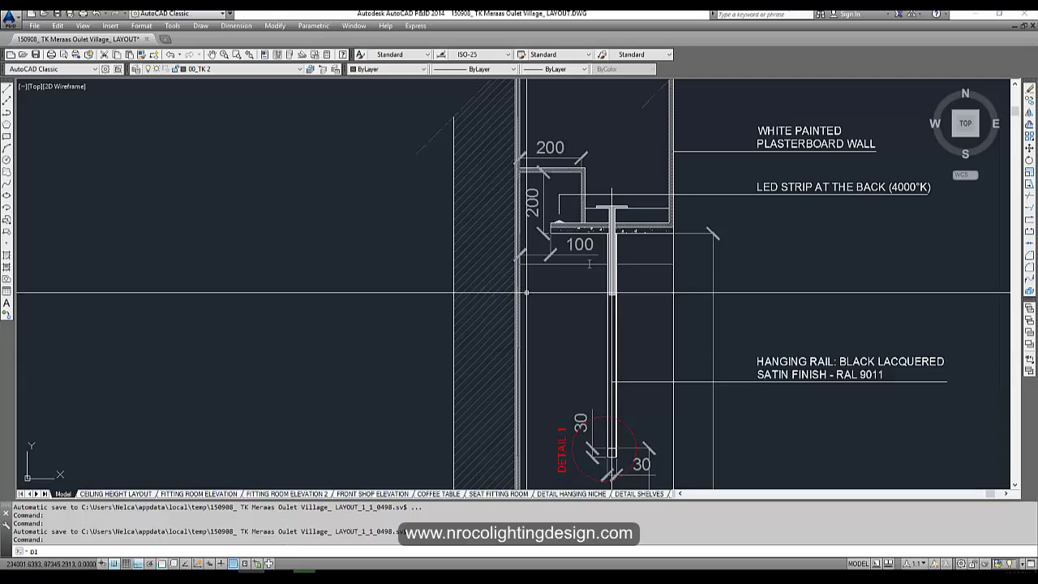
scroll(378, 261, "up", 5)
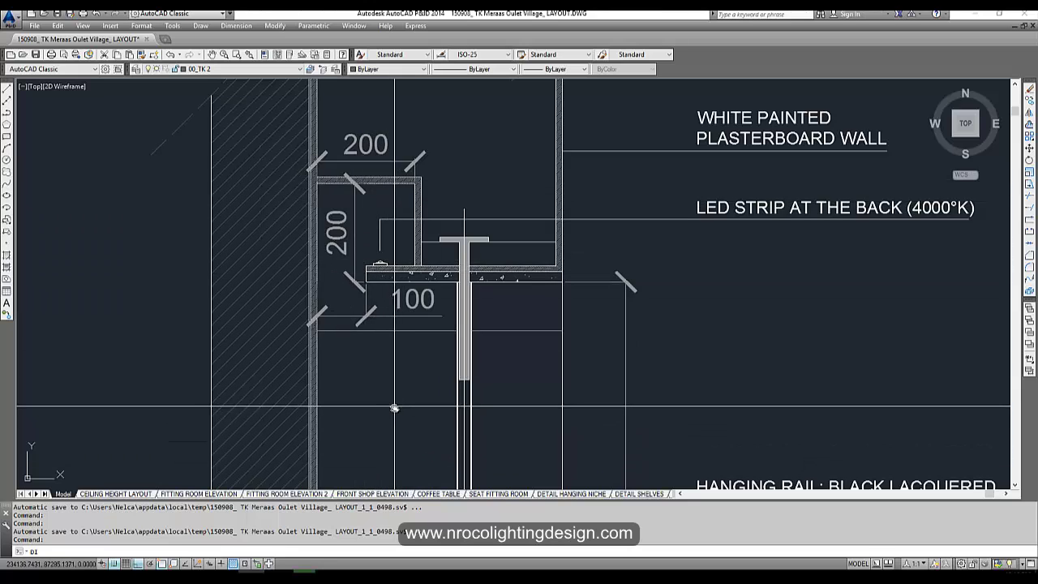
middle_click_drag(394, 407, 441, 374)
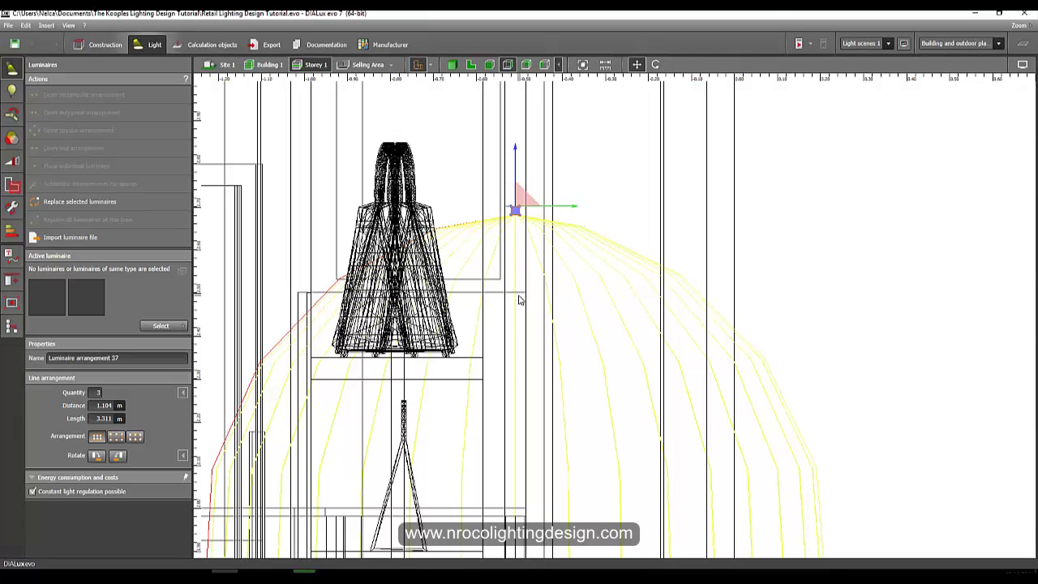
left_click(451, 64)
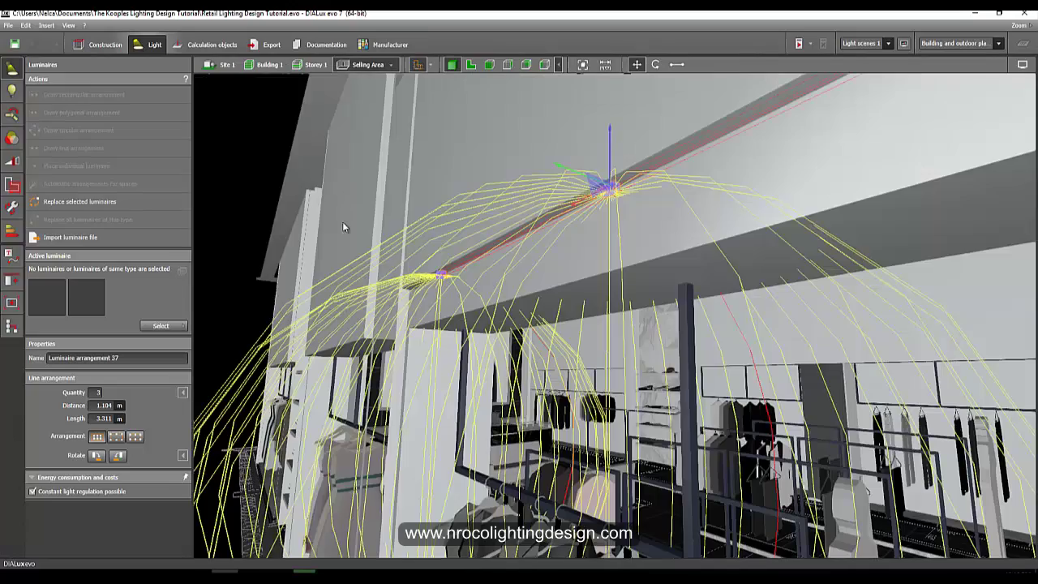
- Set the luminaire quantity of the LED strip line arrangement above the first hanging niche to 15, working in the Storey 1 floor plan
left_click(336, 254)
scroll(336, 255, "up", 3)
scroll(346, 254, "down", 5)
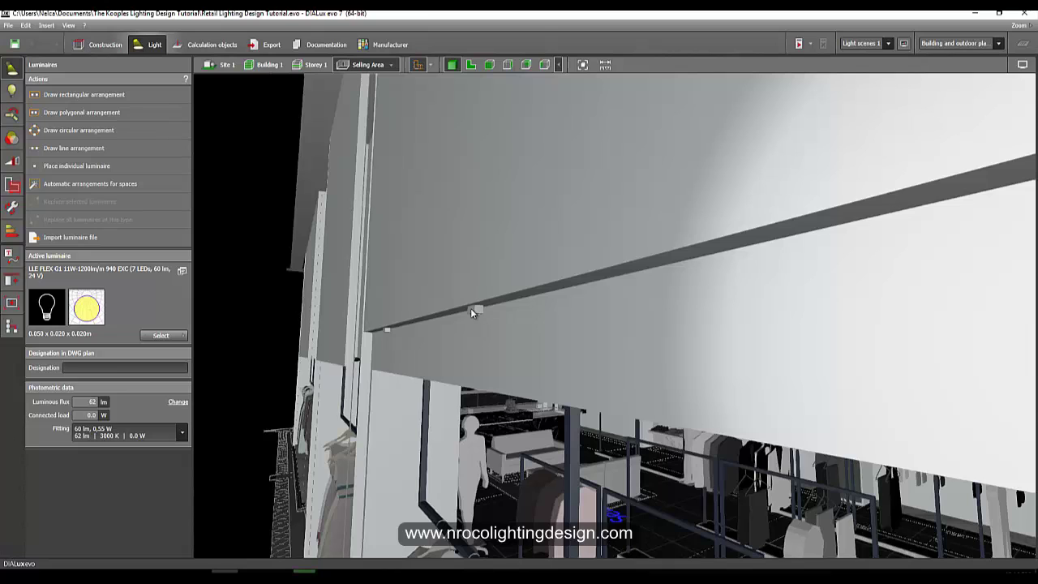
left_click(471, 308)
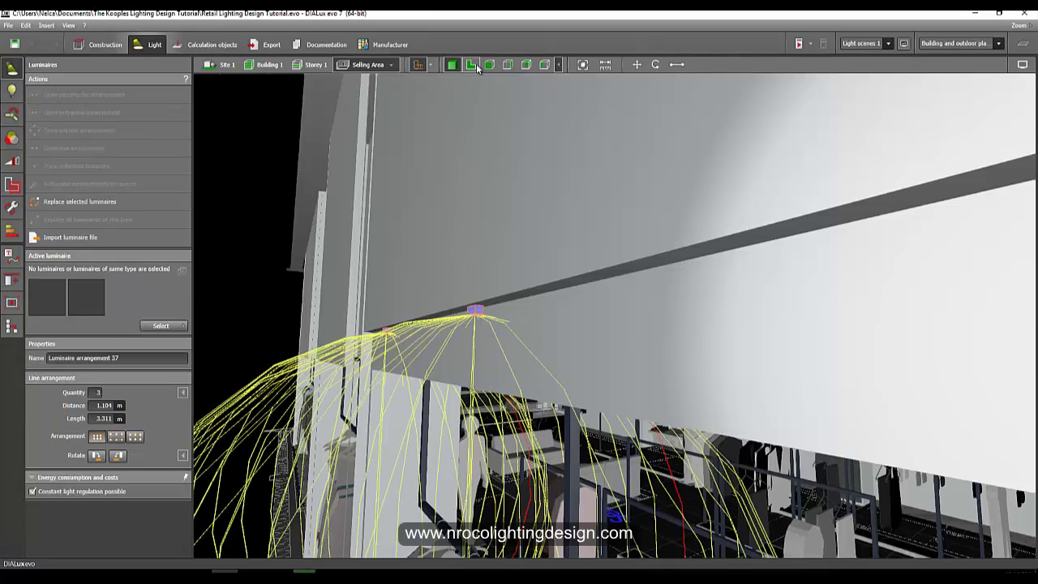
left_click(470, 64)
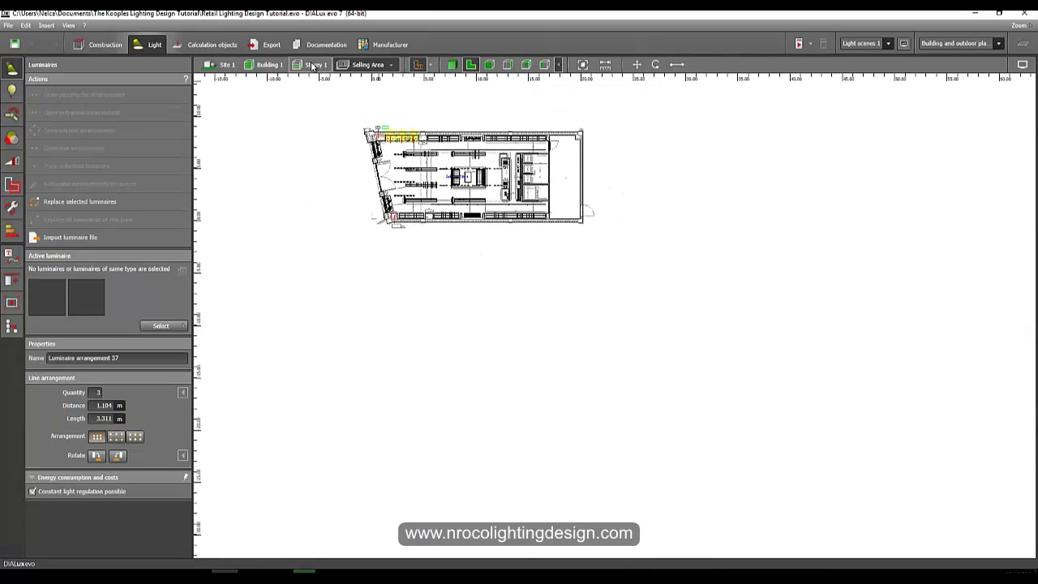
left_click(315, 66)
scroll(436, 281, "down", 5)
scroll(440, 344, "down", 5)
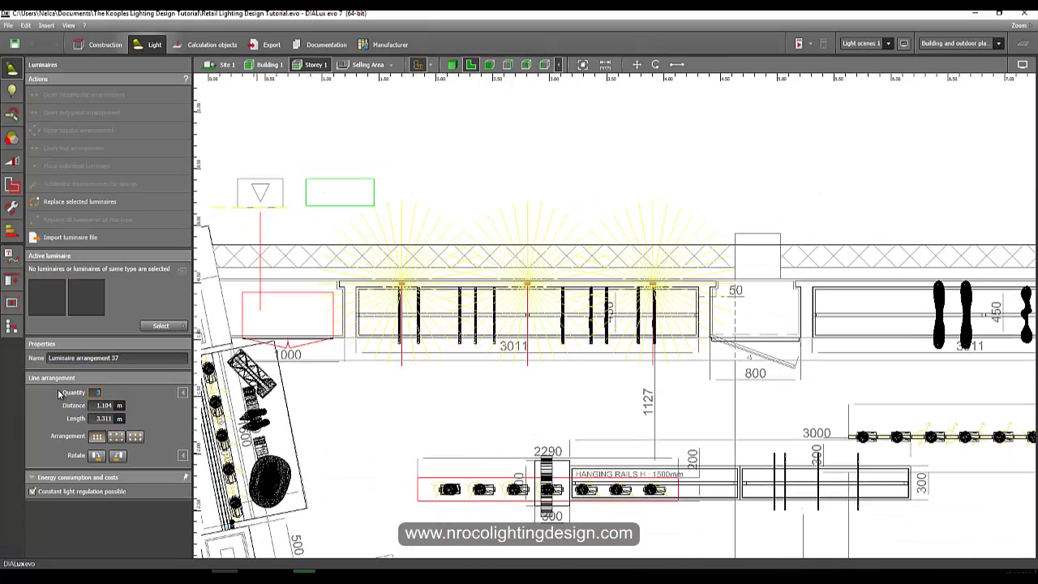
type("15")
key("Return")
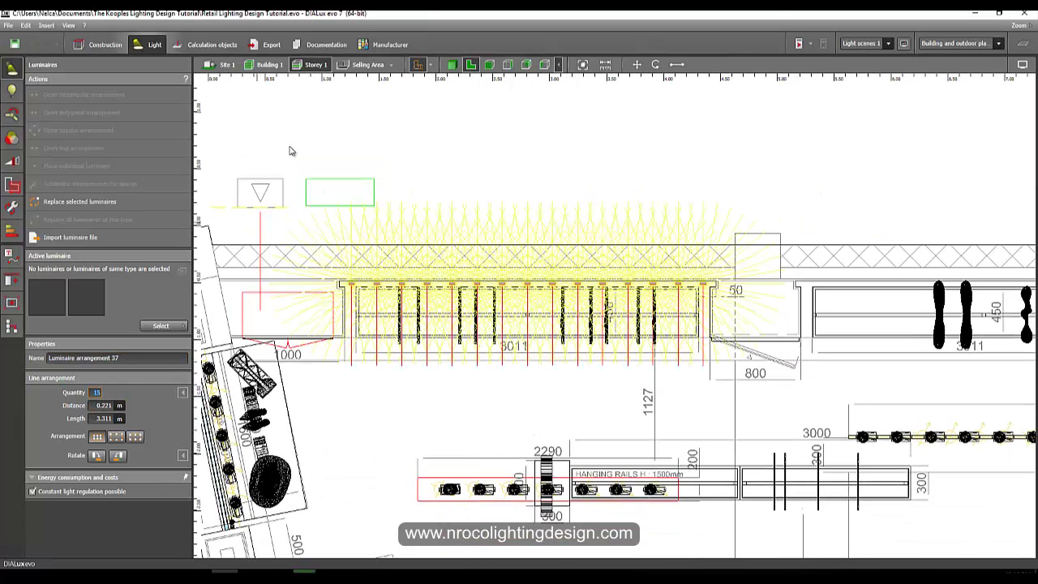
- Examine the spacing and alignment of the LED strip luminaires along the first niche's recess in the floor plan
scroll(412, 167, "up", 2)
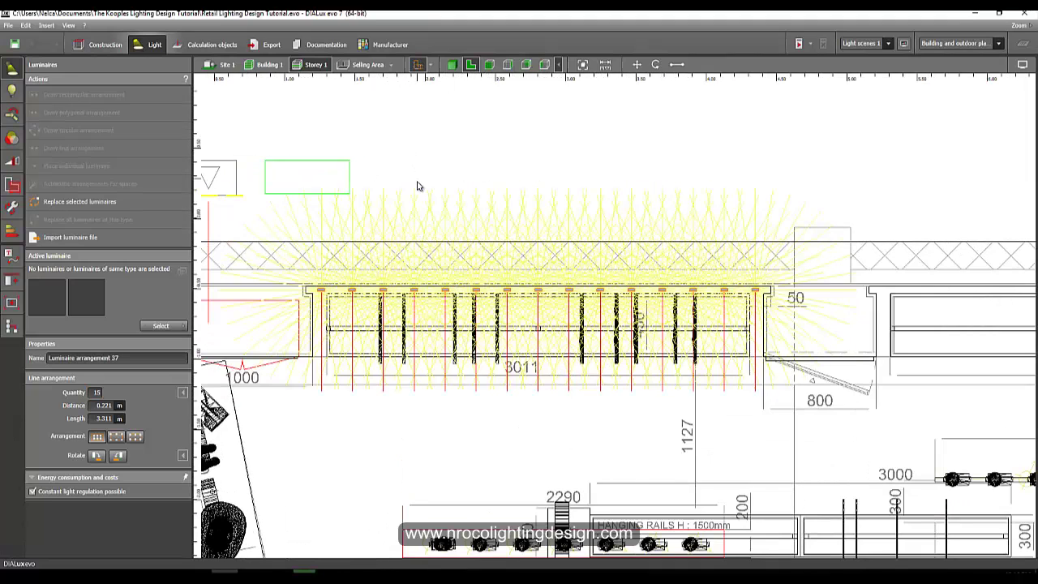
left_click(479, 189)
scroll(507, 295, "up", 3)
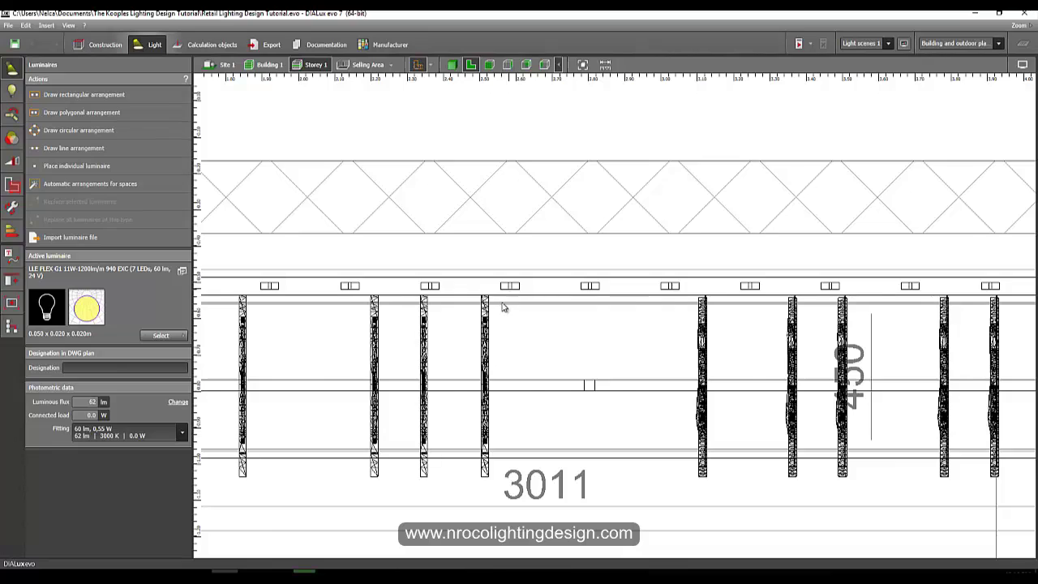
left_click(502, 306)
scroll(494, 301, "down", 2)
scroll(467, 303, "down", 2)
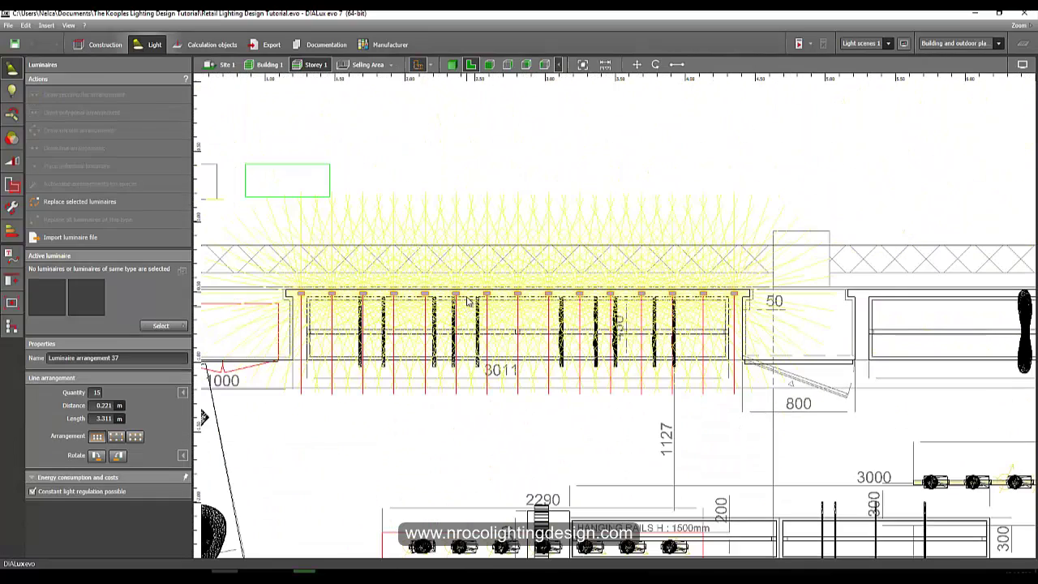
left_click(469, 145)
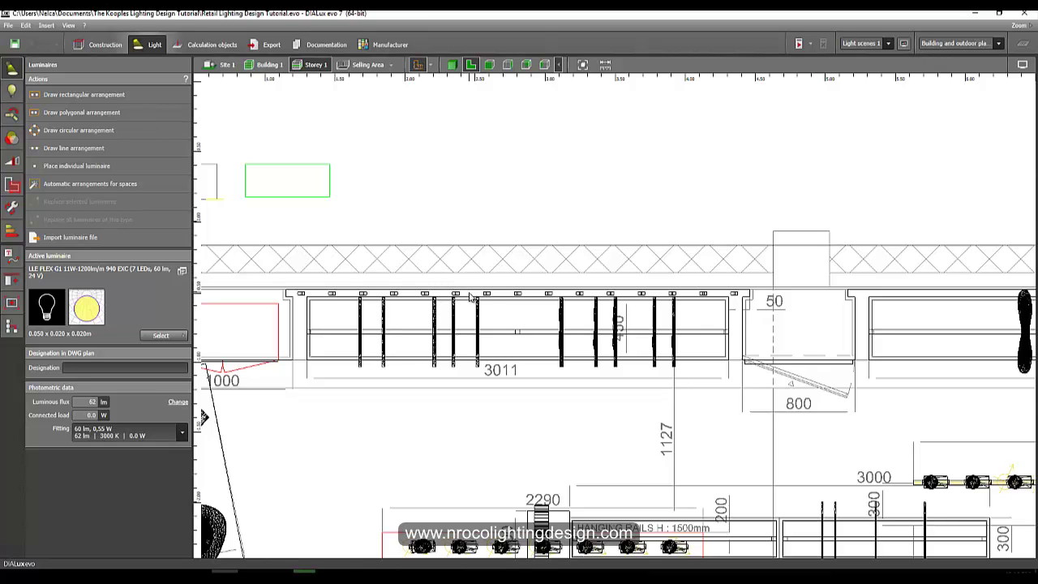
scroll(470, 297, "up", 2)
left_click(454, 299)
scroll(455, 300, "down", 2)
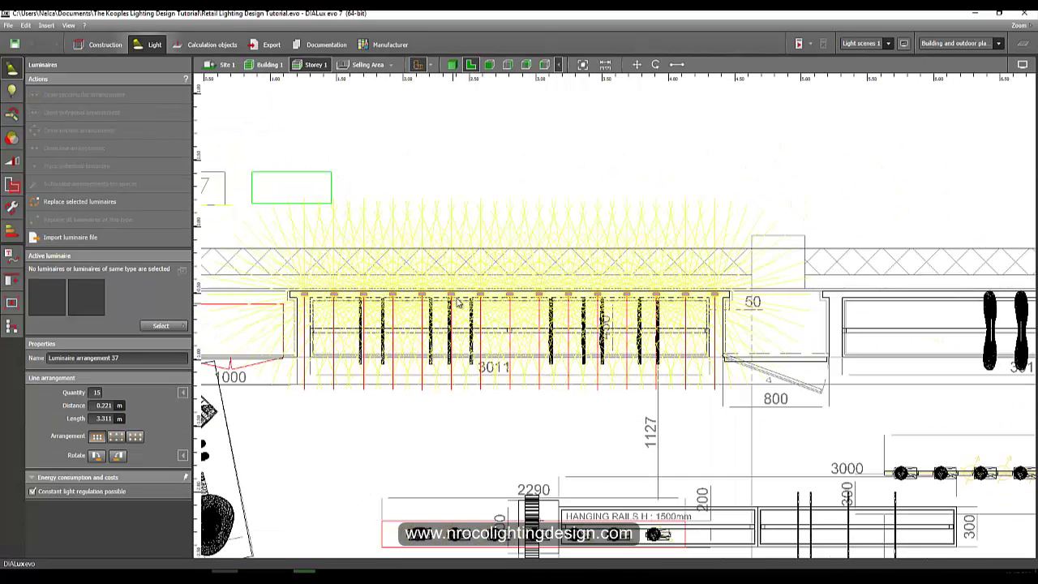
left_click(464, 140)
scroll(515, 379, "down", 2)
scroll(615, 329, "up", 2)
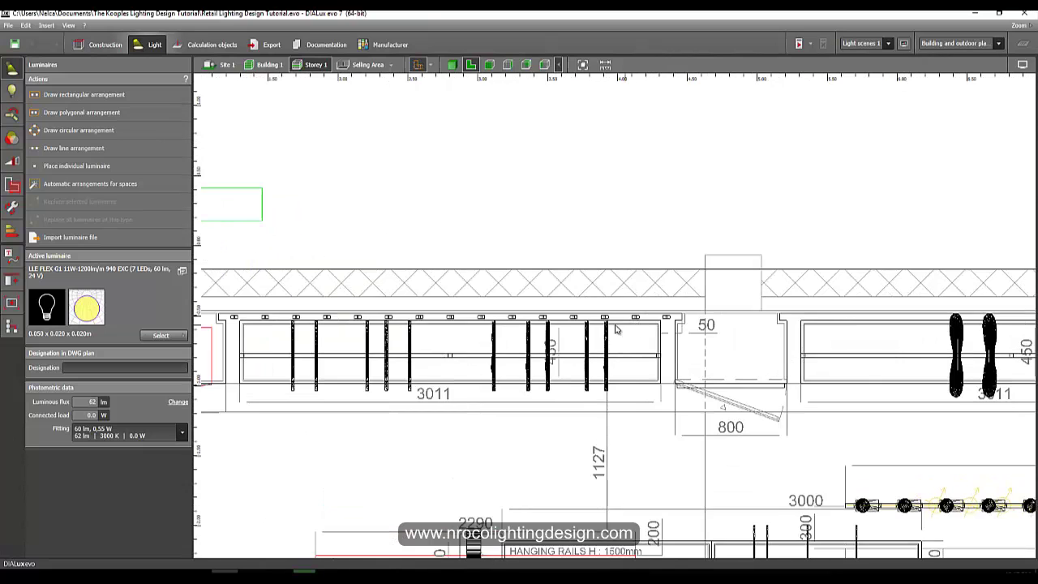
- Copy the 15-luminaire LED strip arrangement and place the duplicate above the second 3011 mm hanging niche on the same wall
left_click(606, 322)
scroll(567, 361, "down", 2)
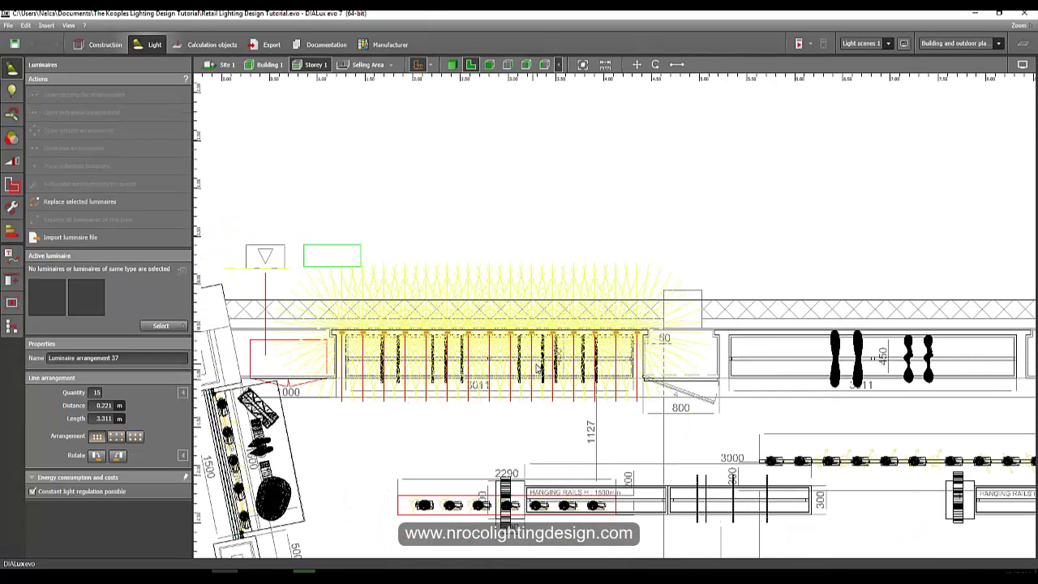
key("ctrl+v")
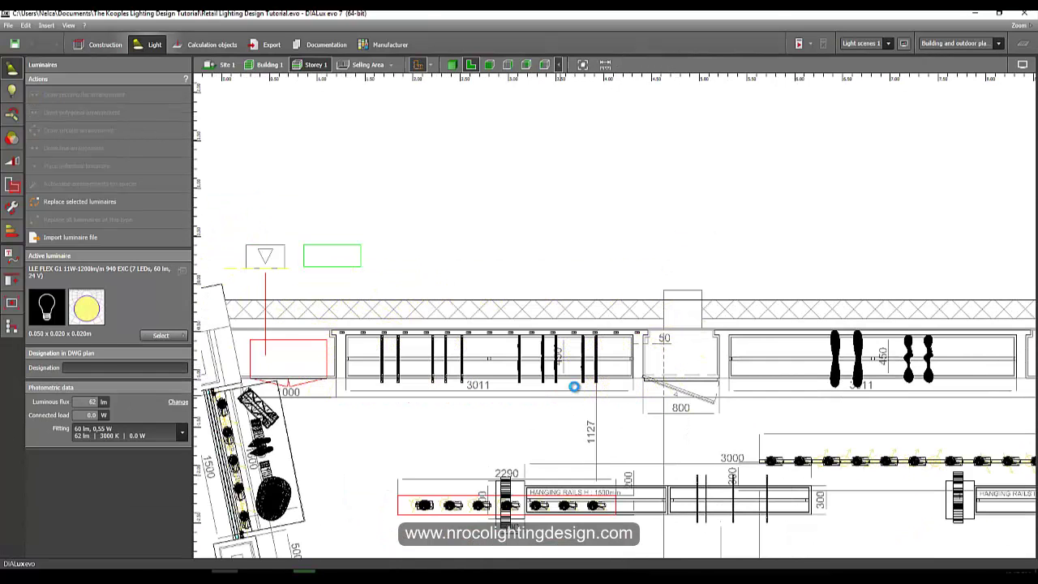
middle_click_drag(571, 341, 348, 313)
left_click_drag(330, 310, 715, 305)
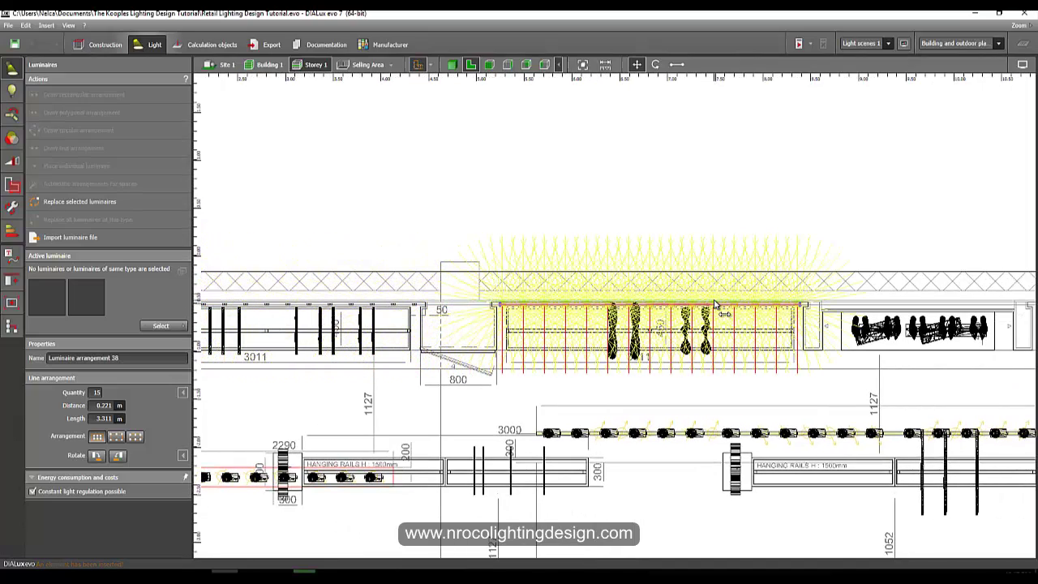
- Paste another copy of the LED strip arrangement and move it along the wall into the recess of the 5807 mm hanging niche
middle_click_drag(657, 325, 373, 307)
scroll(380, 313, "down", 2)
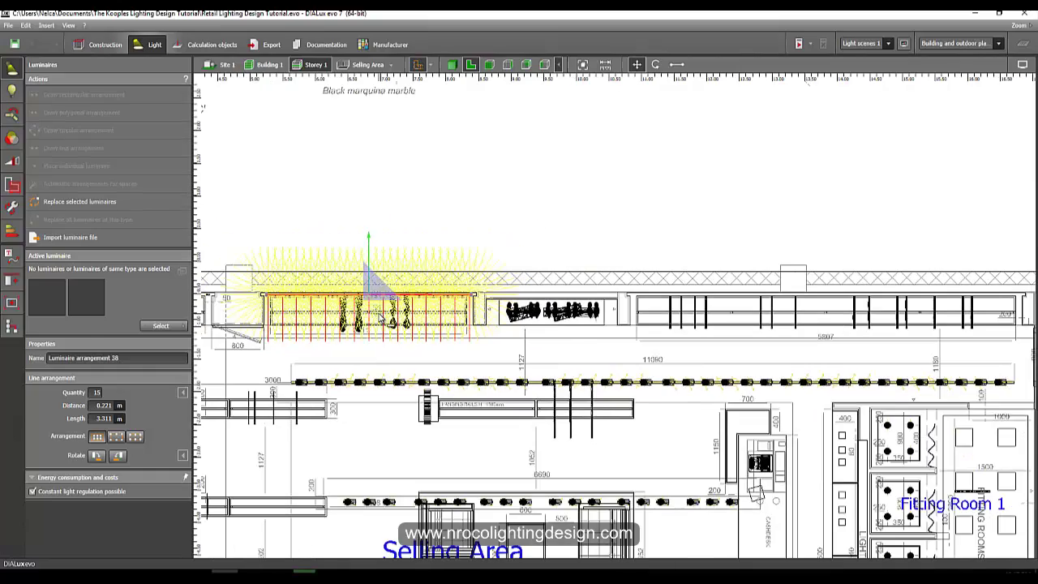
key("ctrl+v")
middle_click_drag(246, 309, 458, 292)
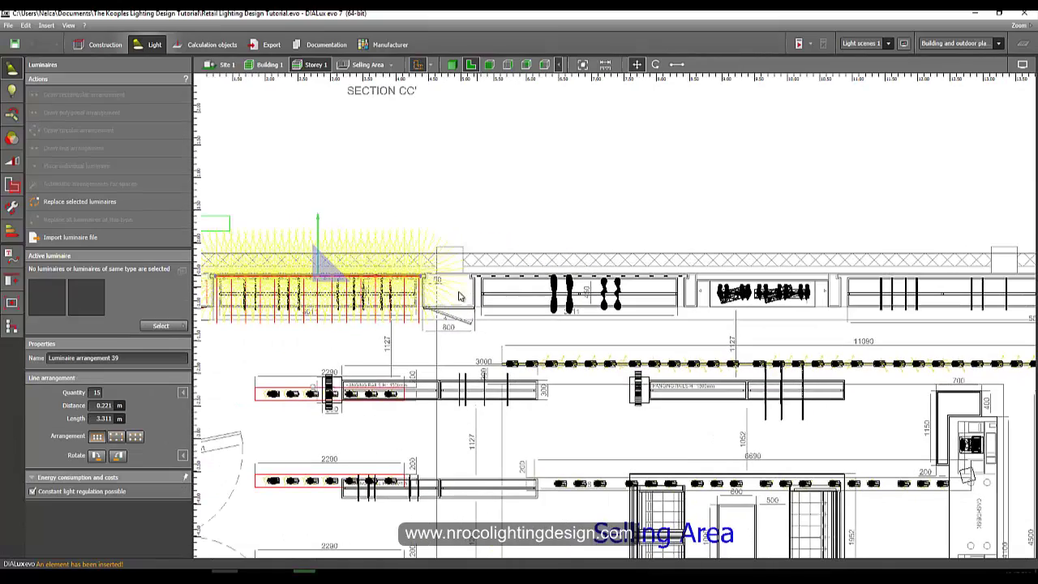
left_click_drag(379, 284, 965, 288)
middle_click_drag(965, 288, 588, 285)
scroll(589, 285, "up", 2)
left_click_drag(597, 278, 653, 274)
scroll(714, 272, "up", 4)
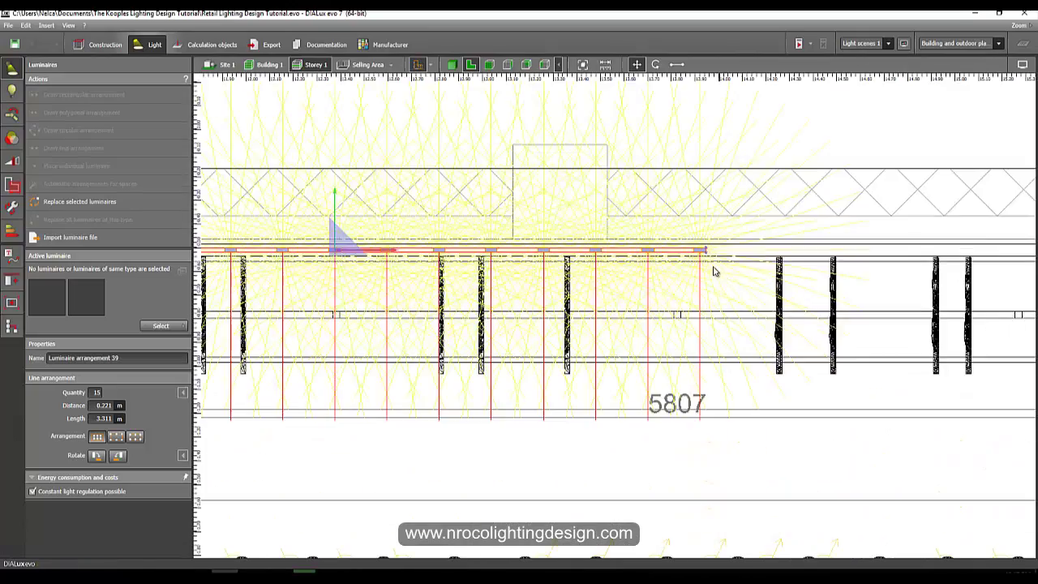